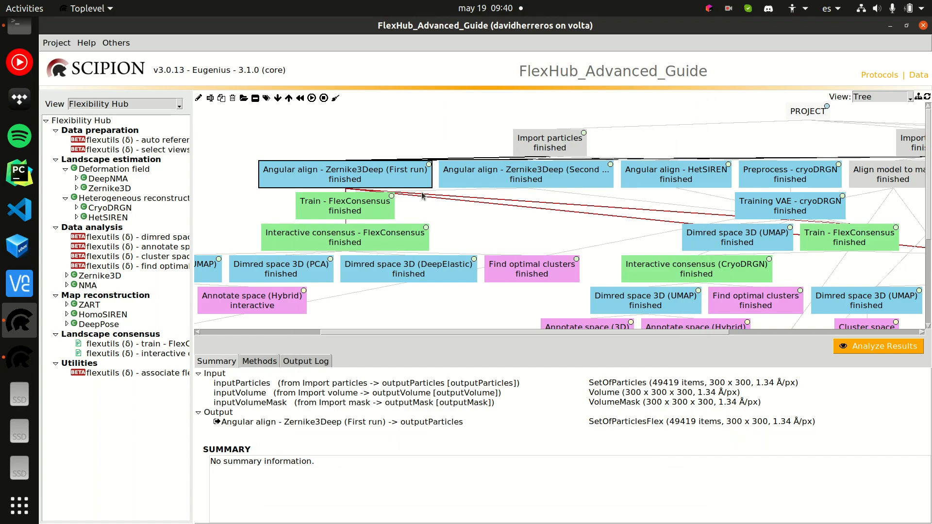
- Search the protocols for "zernike3d", enlarge the results to read full names, and locate flexutils angular align - zernike3deep
key("ctrl+f")
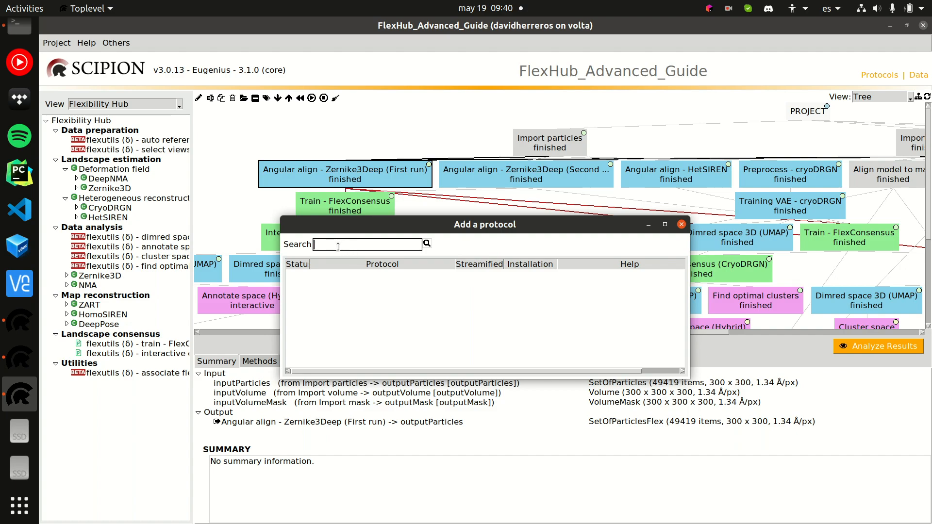
type("zernike3d")
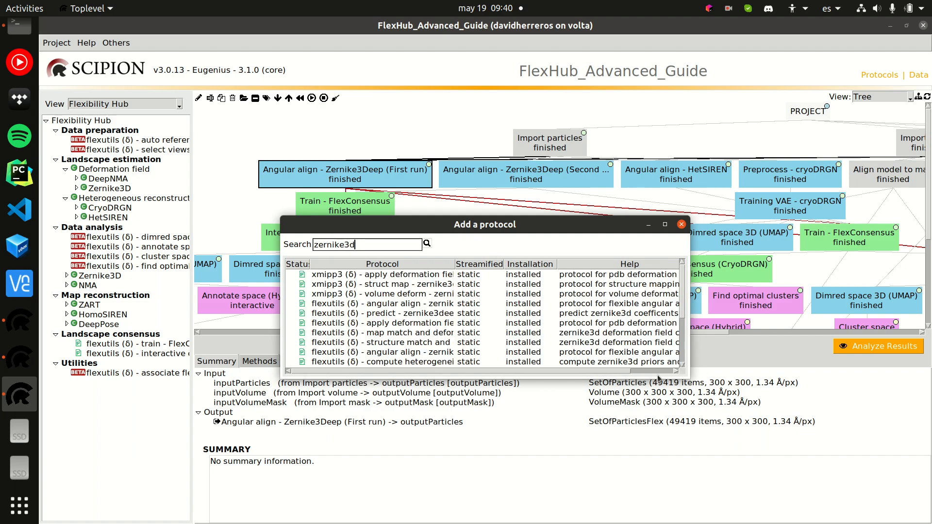
left_click_drag(689, 378, 781, 434)
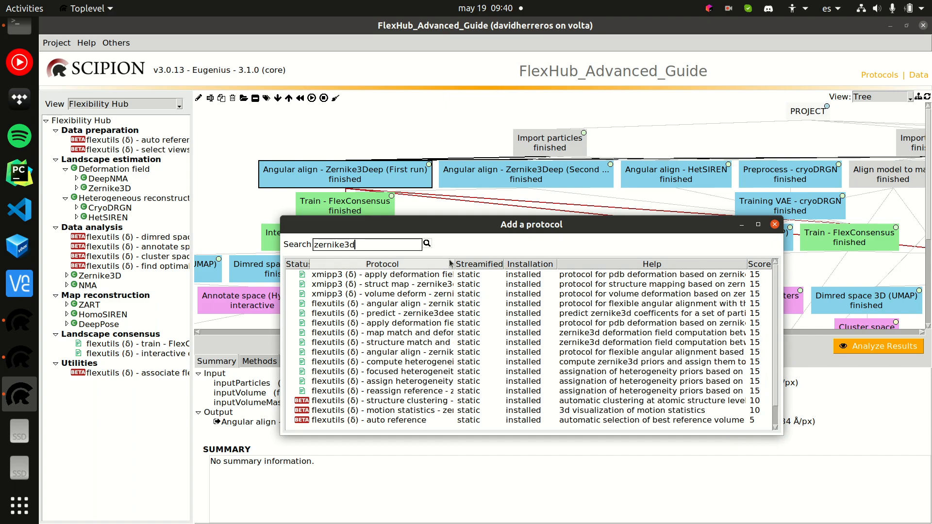
left_click_drag(455, 264, 535, 266)
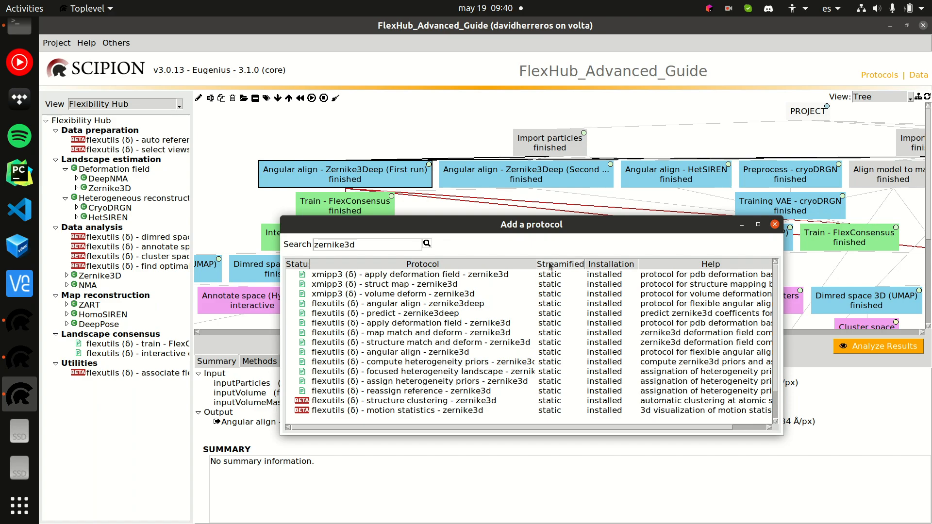
left_click_drag(536, 265, 569, 265)
scroll(500, 322, "down", 3)
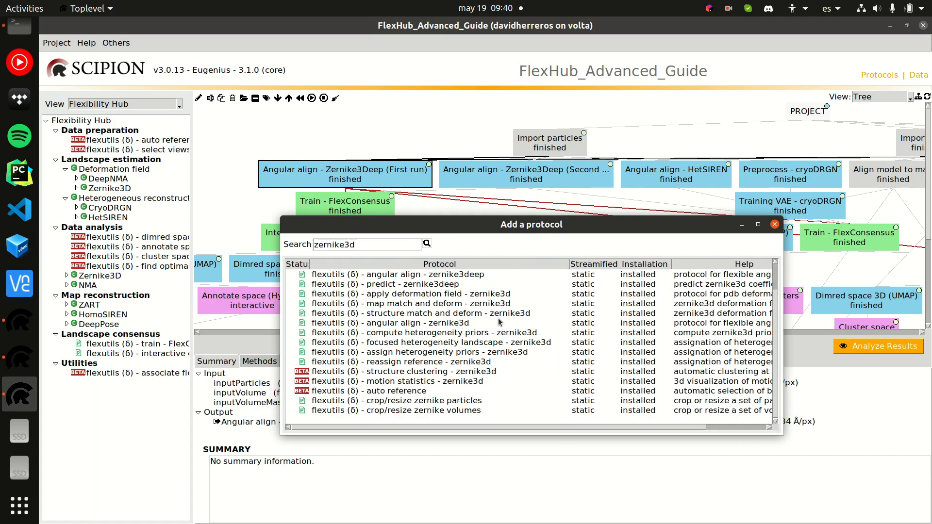
scroll(499, 322, "up", 3)
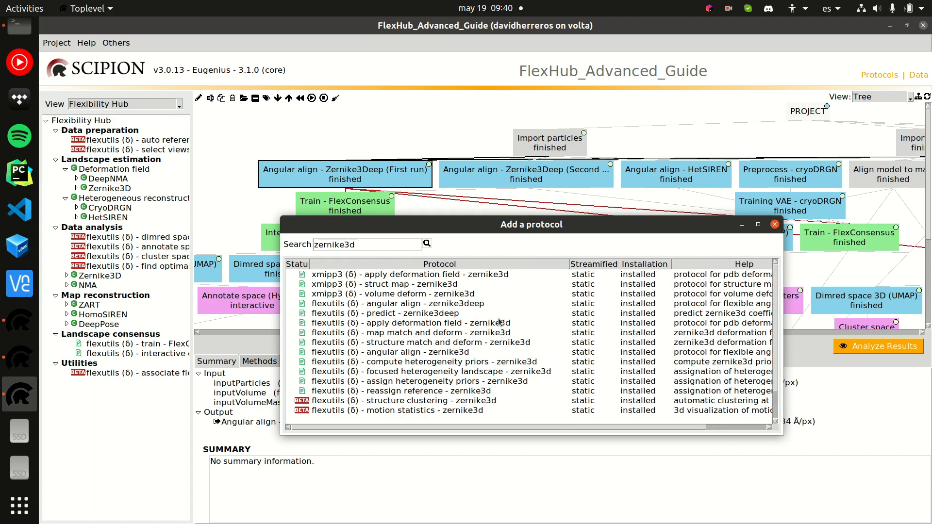
left_click(458, 305)
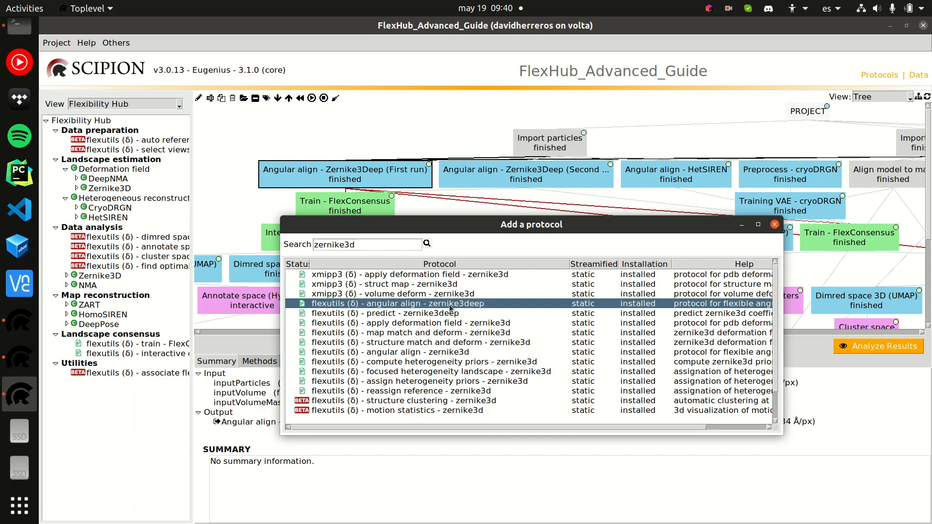
left_click(775, 225)
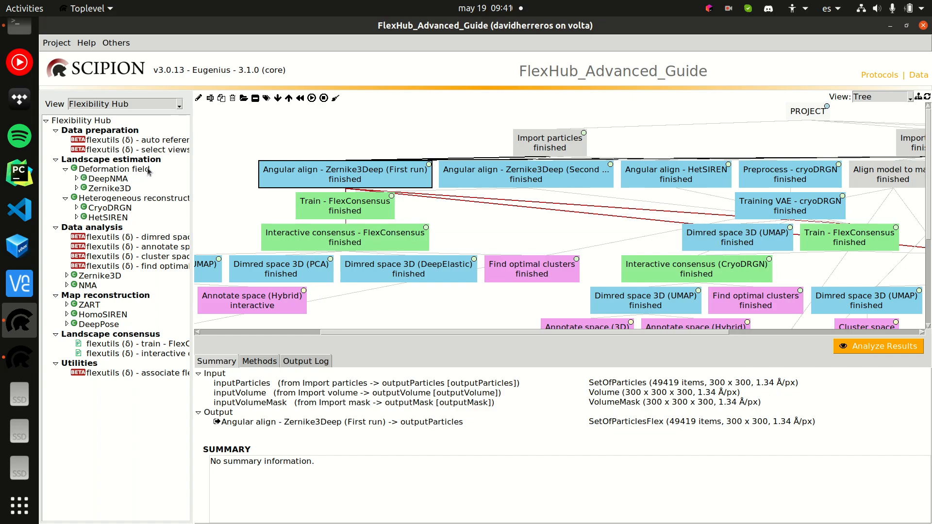
- Expand the Zernike3Deep group under Deformation field, open the angular align - Zernike3Deep form, and enlarge it to show all input parameters
left_click(76, 189)
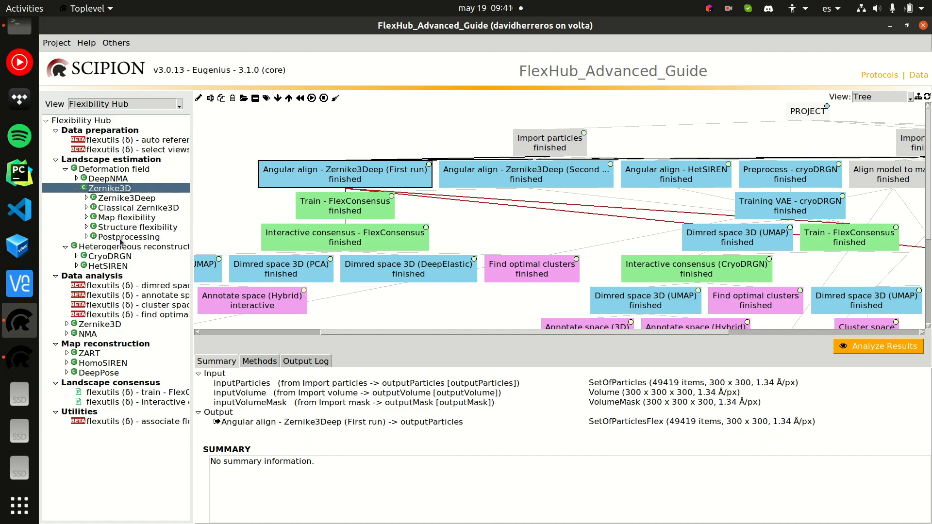
left_click(87, 199)
left_click_drag(192, 228, 327, 237)
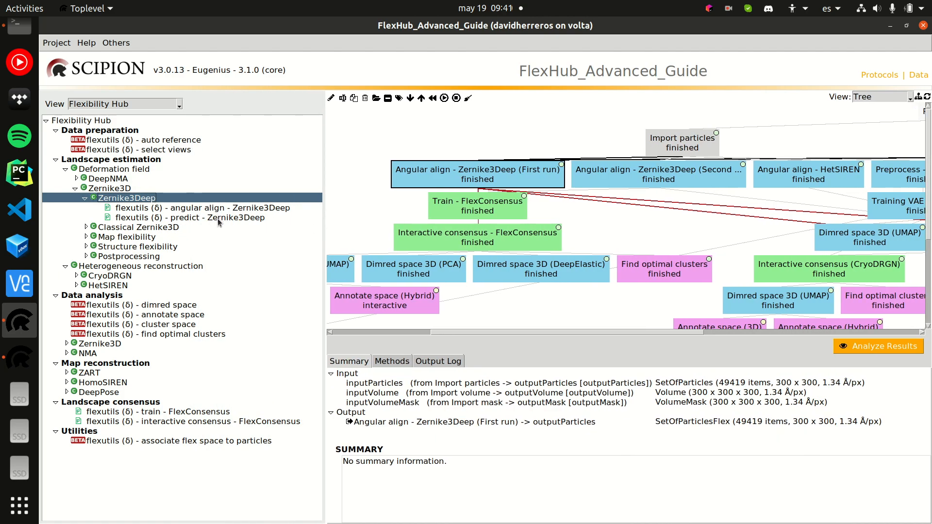
left_click(204, 212)
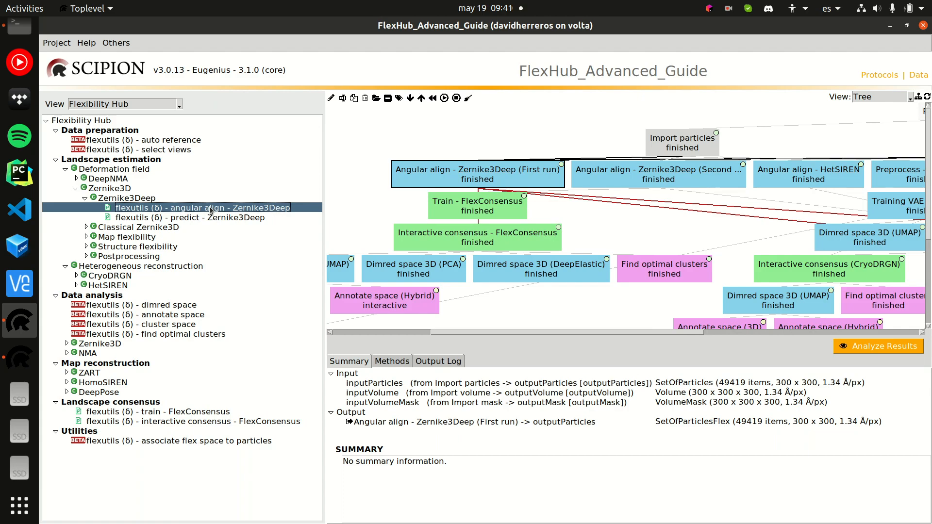
double_click(168, 212)
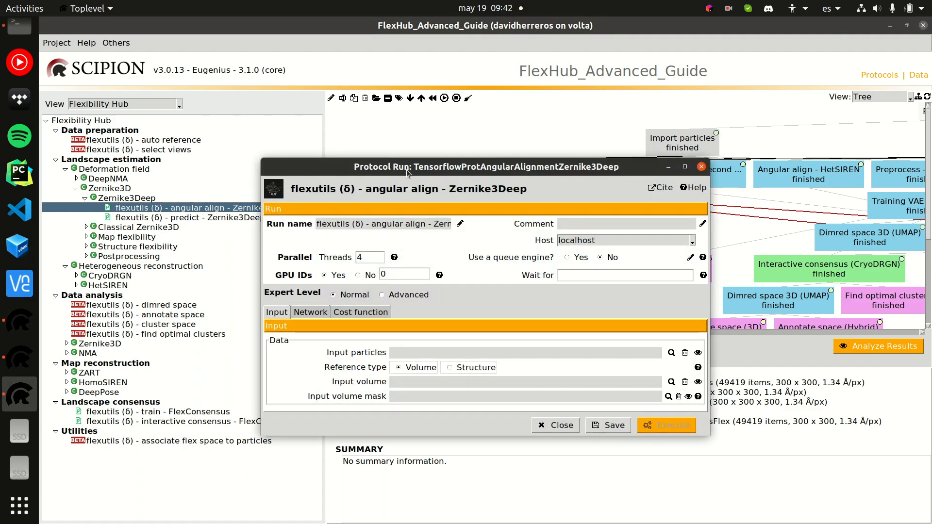
left_click_drag(393, 70, 391, 60)
left_click_drag(357, 331, 362, 493)
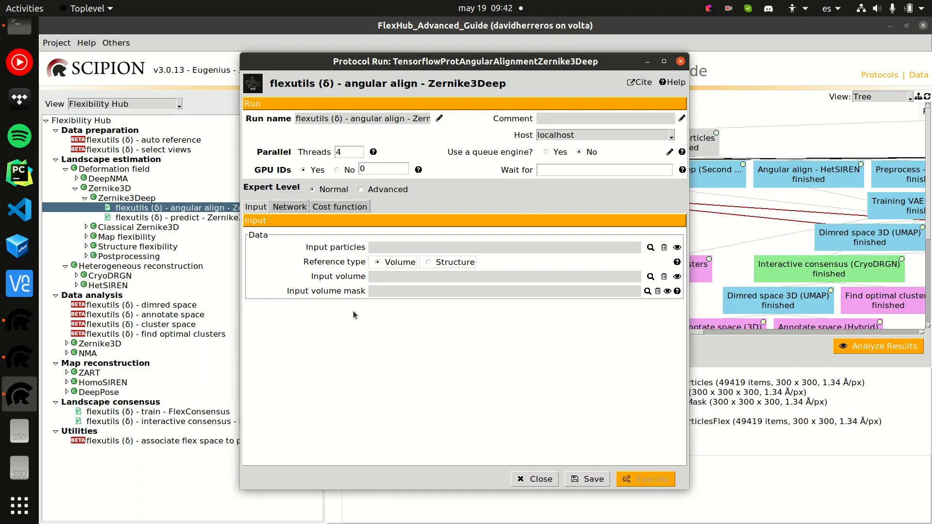
- Set the expert level to Advanced and examine the downsampling box size, Apply CTF, and Apply versus Wiener CTF correction options
left_click(369, 191)
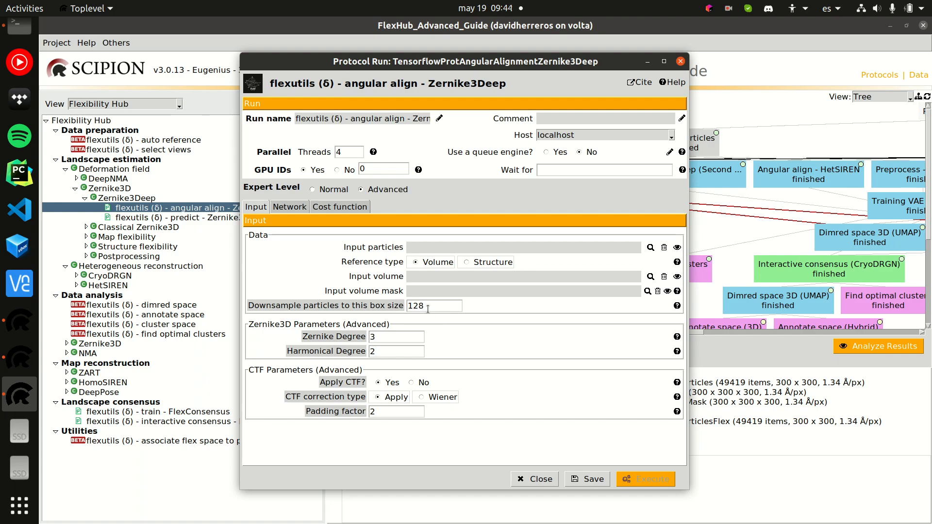
left_click_drag(428, 308, 400, 307)
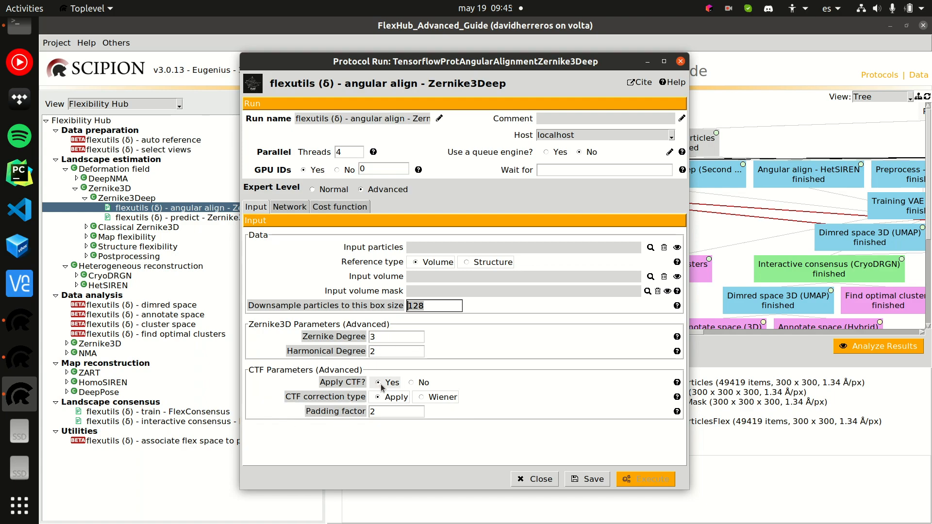
left_click(414, 383)
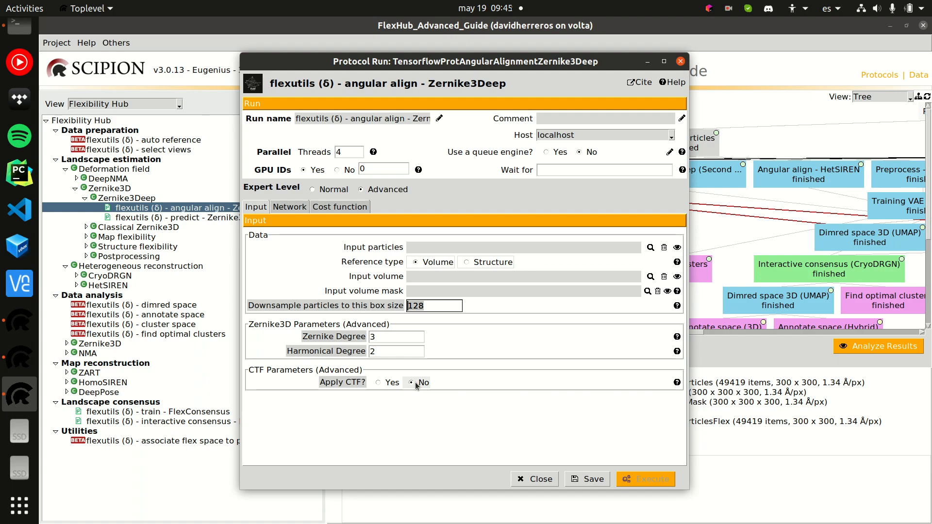
left_click(394, 381)
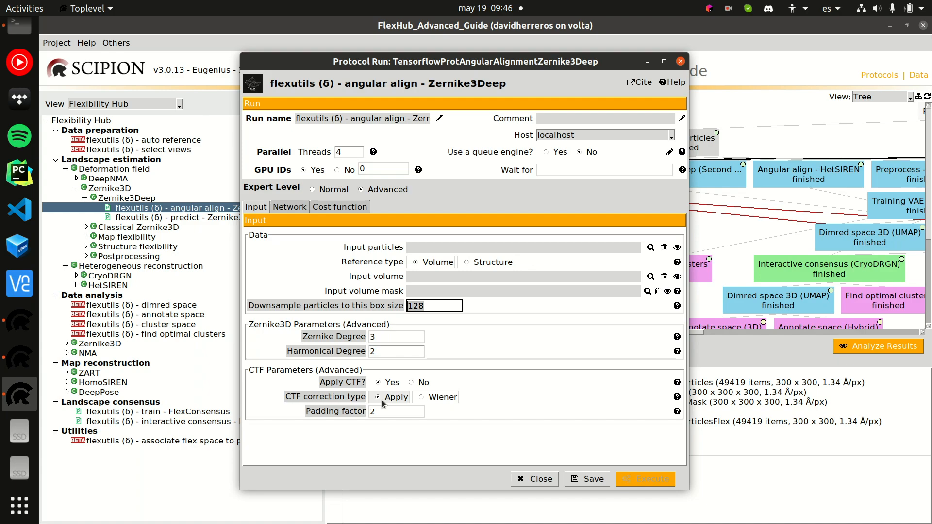
left_click(440, 404)
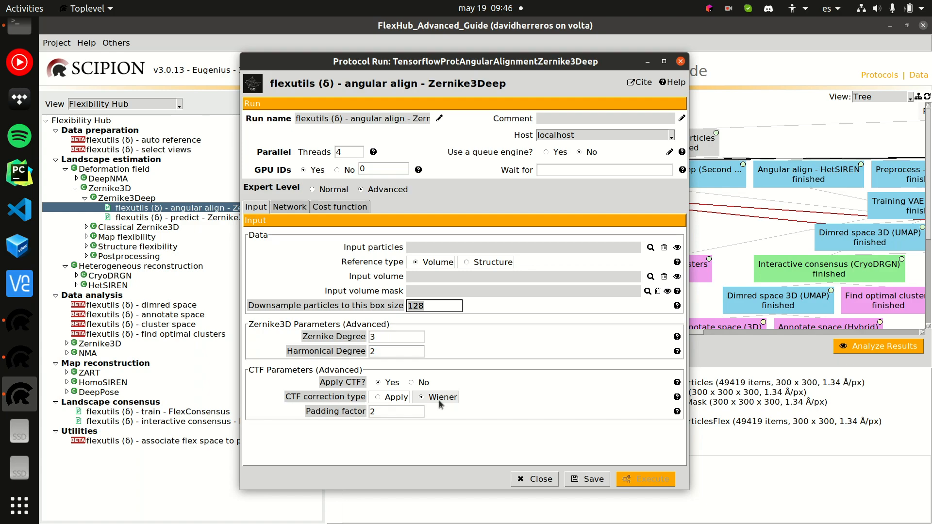
left_click(397, 398)
left_click(420, 397)
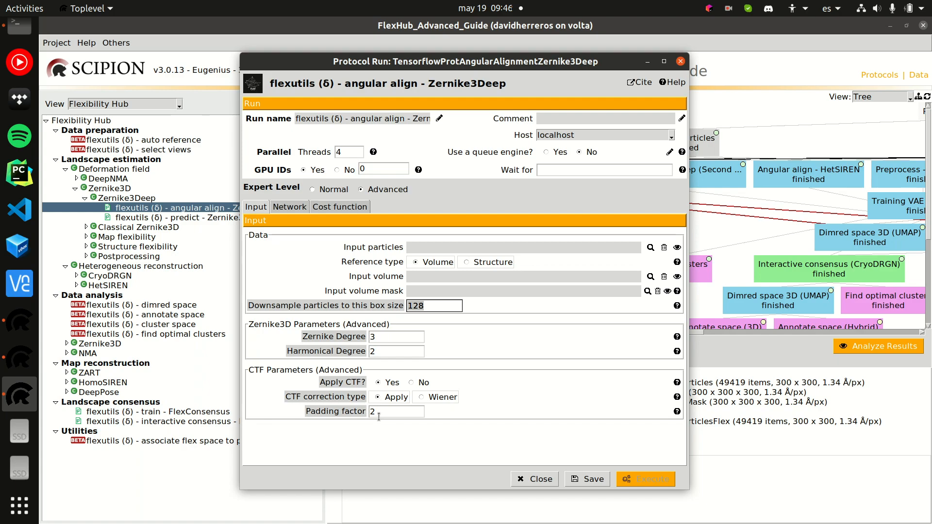
- Examine the network settings of the protocol, including training epochs, images in batch, and training dataset fraction
left_click(284, 208)
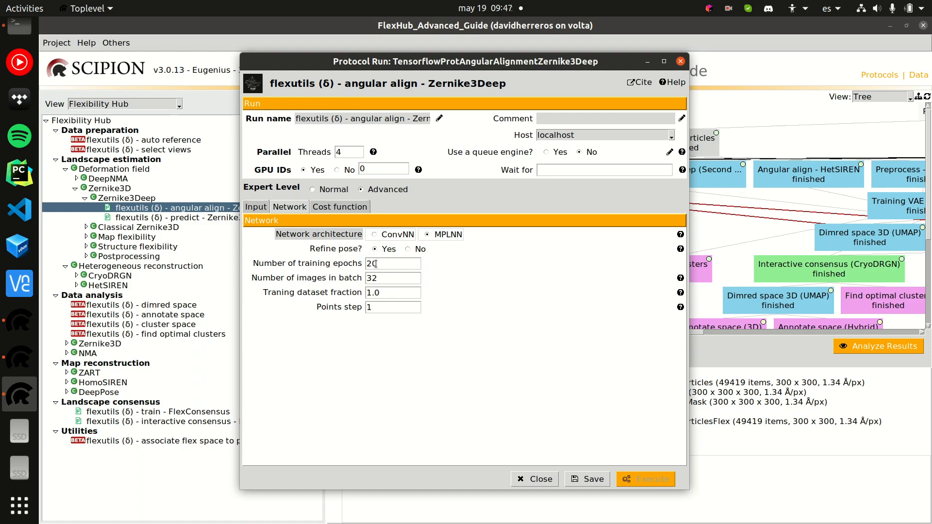
left_click_drag(381, 278, 366, 278)
key("Tab")
key("Tab")
- Compare the Correlation and Fourier Phase Correlation cost function options, then close the protocol form without executing it
left_click(321, 208)
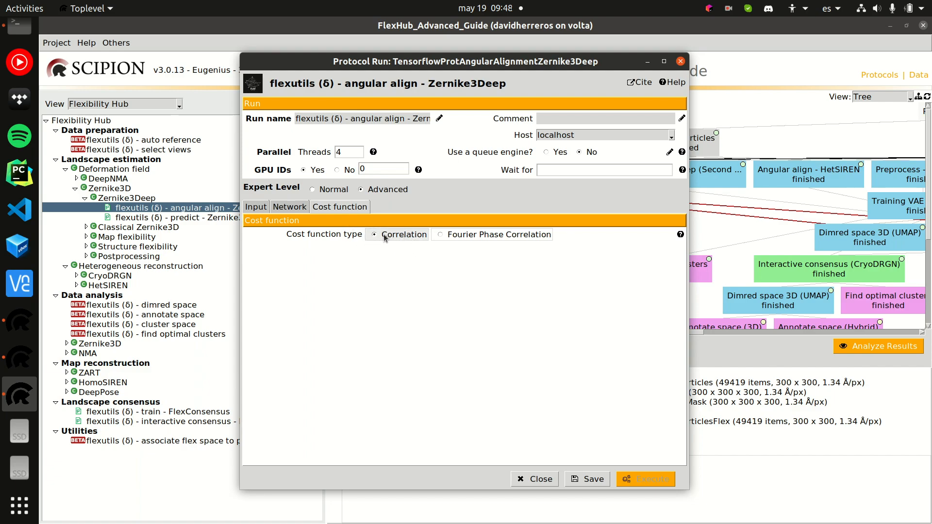
left_click(459, 237)
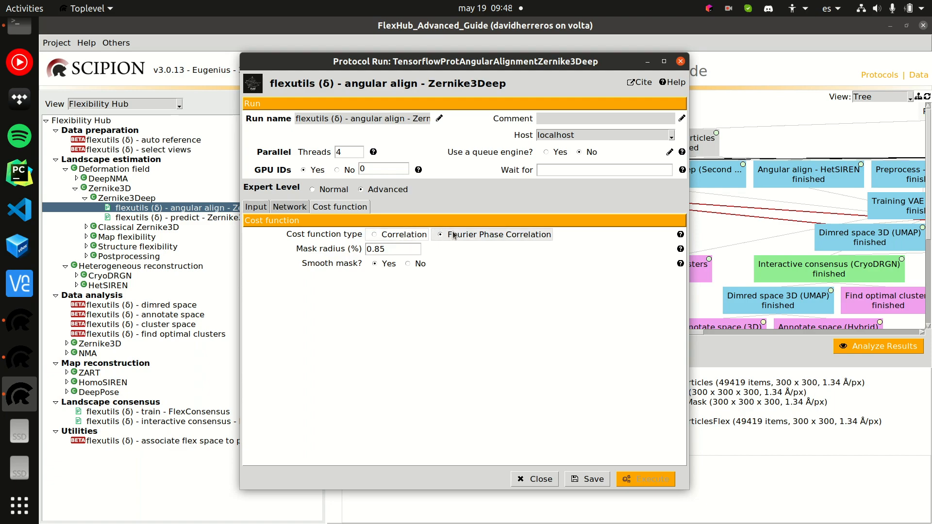
left_click(389, 239)
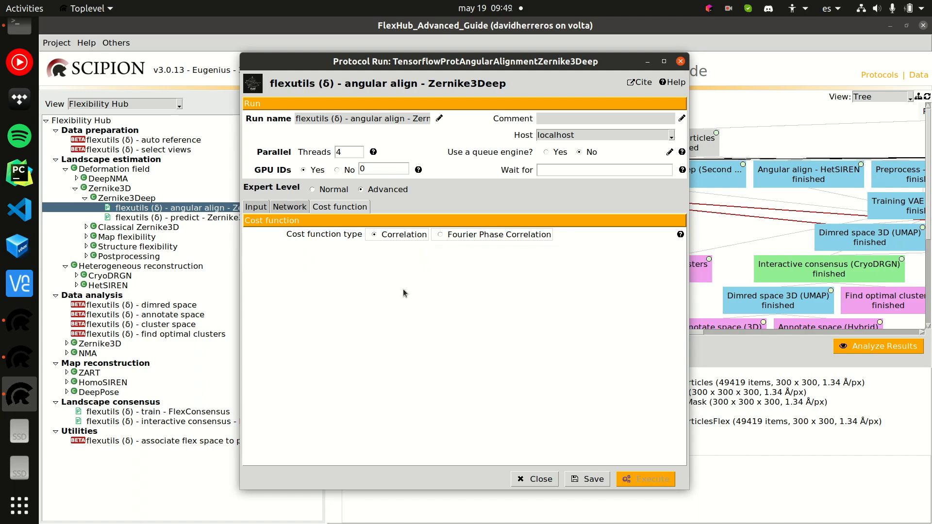
left_click(256, 210)
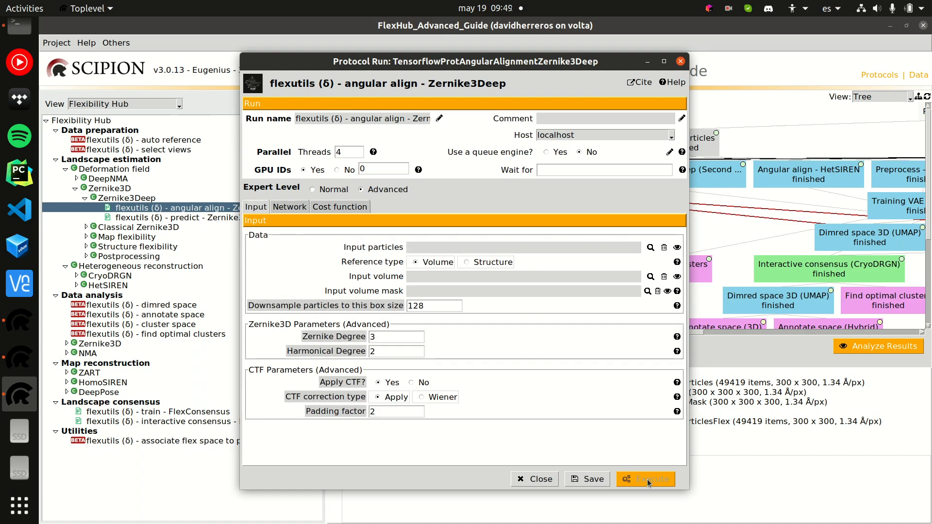
left_click(680, 60)
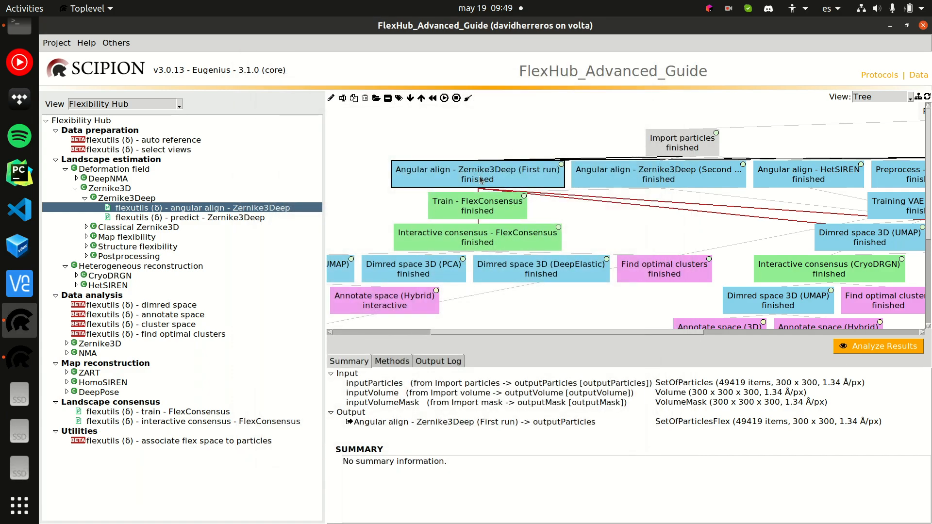
- Open the outputParticles of the Angular align - Zernike3Deep (First run) protocol with DataViewer
mouse_move(480, 177)
left_click(684, 422)
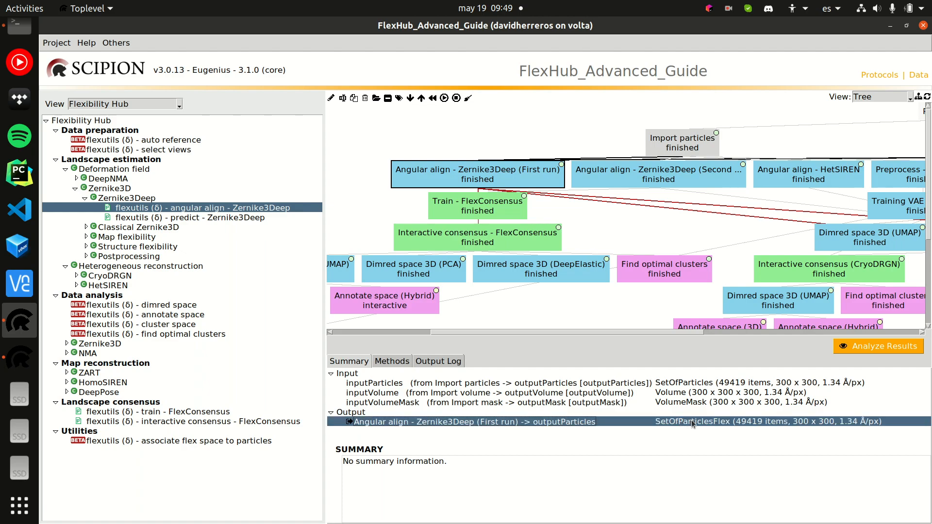
right_click(700, 422)
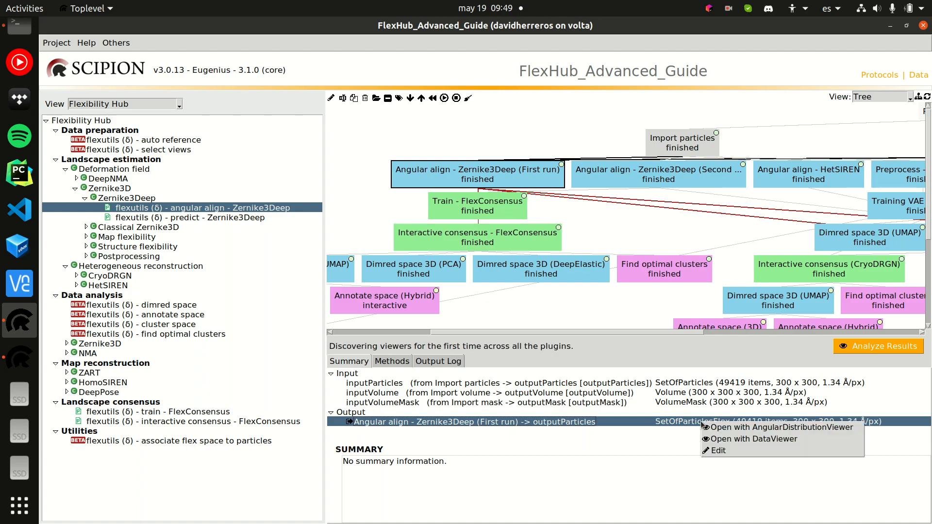
left_click(721, 443)
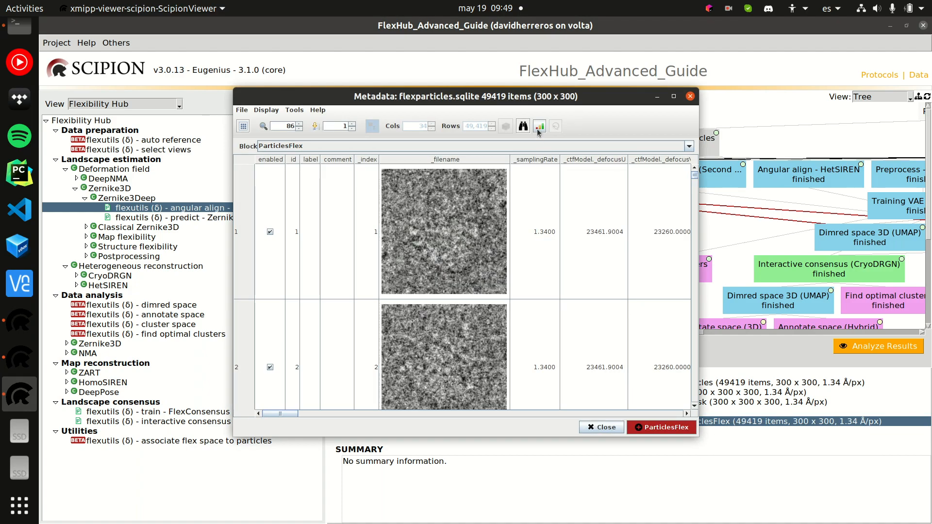
left_click_drag(512, 98, 441, 99)
- Open the run's inputParticles with DataViewer as a metadata table and place it side by side with the output particles table
right_click(699, 384)
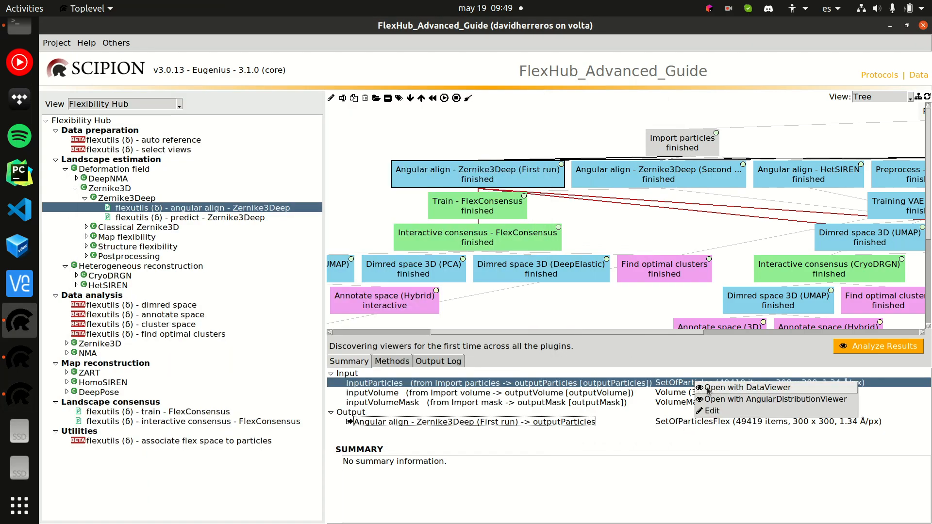
left_click(708, 389)
left_click(20, 395)
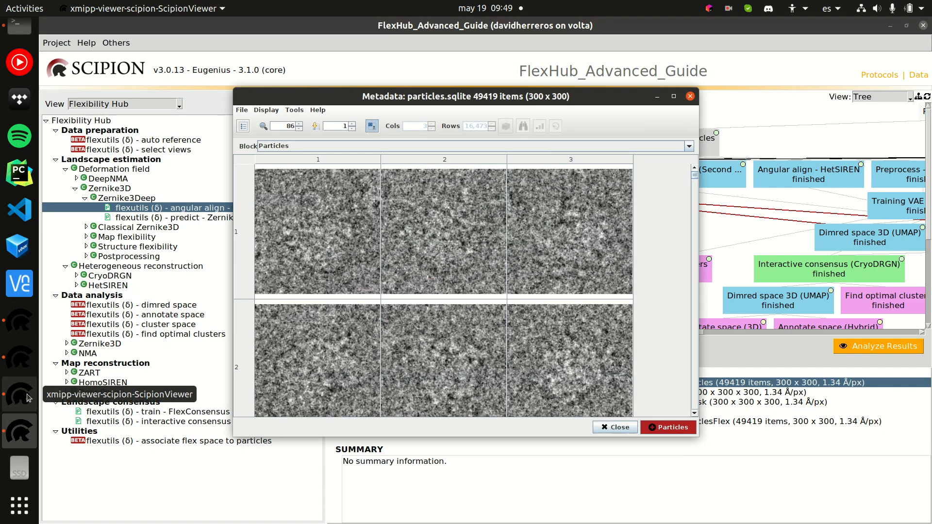
left_click_drag(571, 100, 766, 116)
left_click(438, 143)
left_click_drag(473, 120, 579, 105)
left_click_drag(446, 103, 423, 99)
left_click_drag(621, 101, 582, 98)
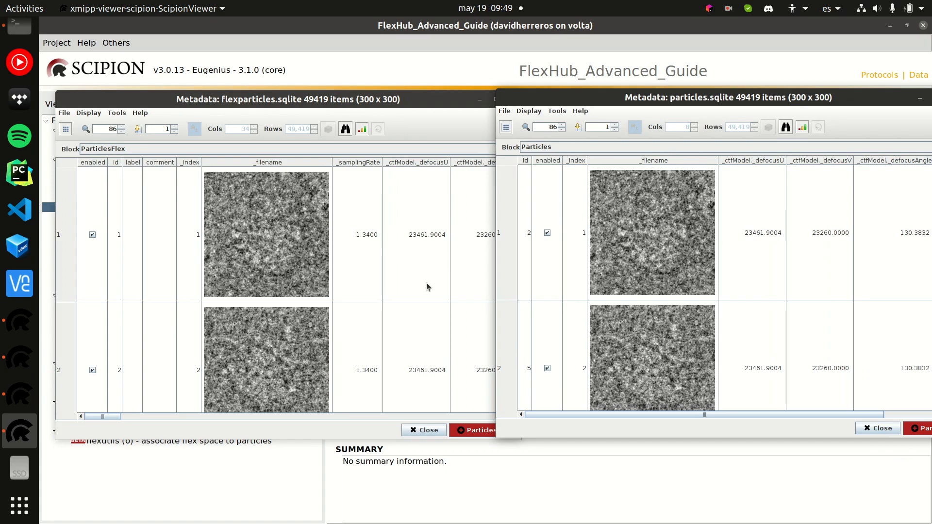
- Examine the output particles' extra metadata columns, including the _zFlex coefficients of the first particle and the _zRed column
left_click_drag(104, 417, 407, 426)
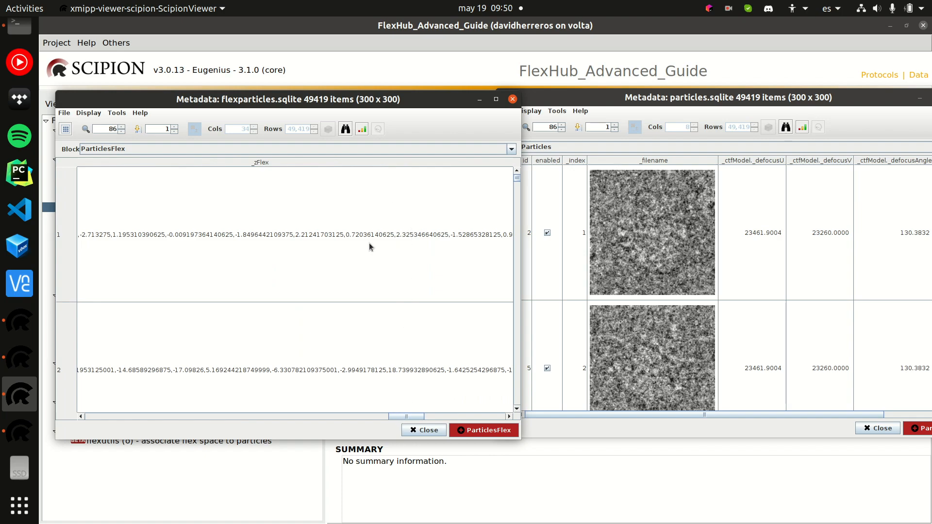
left_click(278, 235)
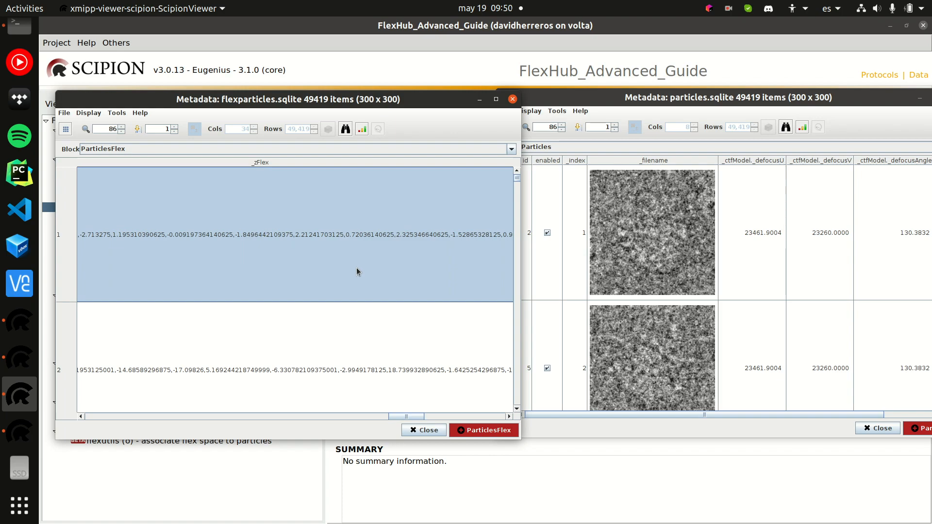
left_click_drag(410, 416, 107, 422)
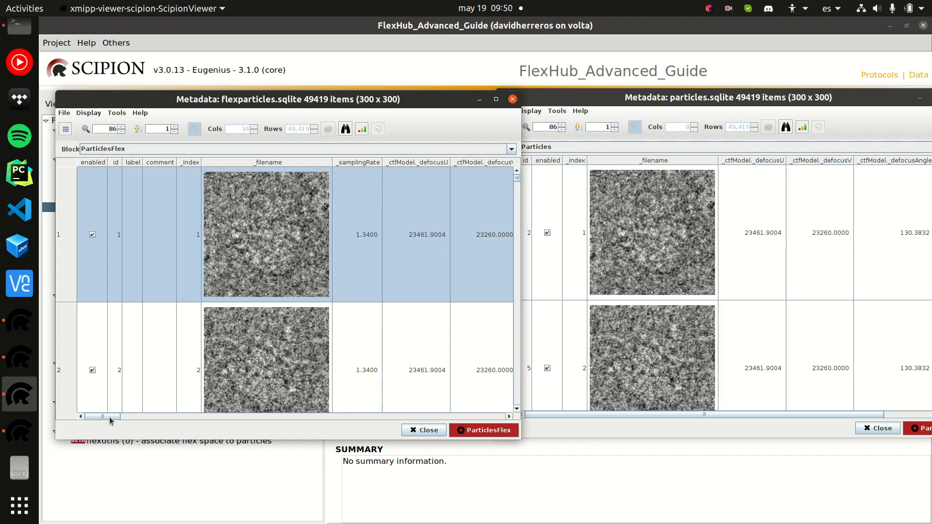
left_click_drag(110, 419, 498, 421)
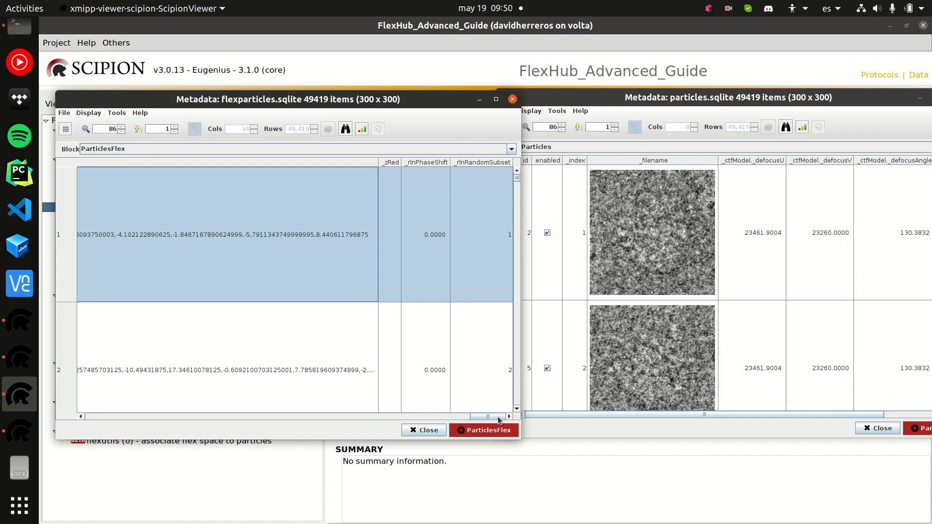
- Close both the output particles and the input particles metadata tables
left_click(512, 99)
left_click_drag(566, 100, 160, 106)
left_click(544, 106)
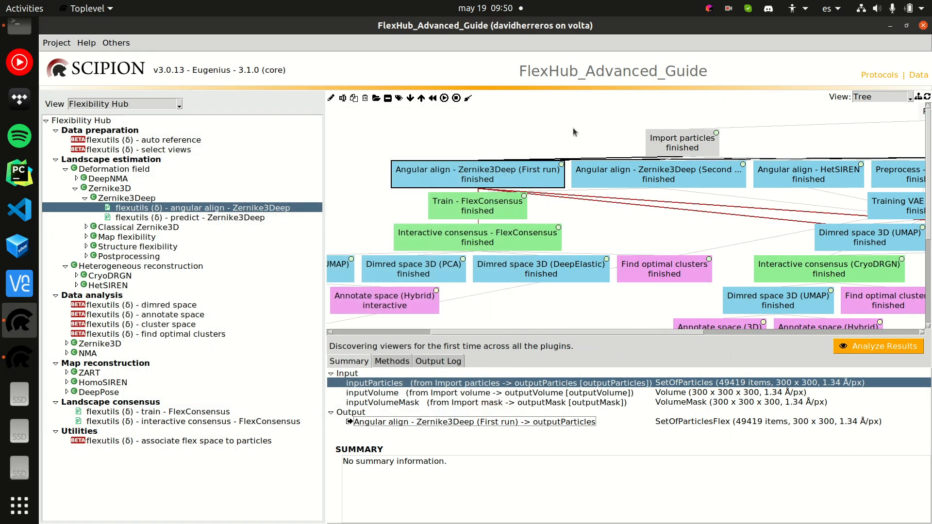
- Select the Preprocess - cryoDRGN run in the project tree to show its inputs and outputs
left_click_drag(674, 221, 333, 223)
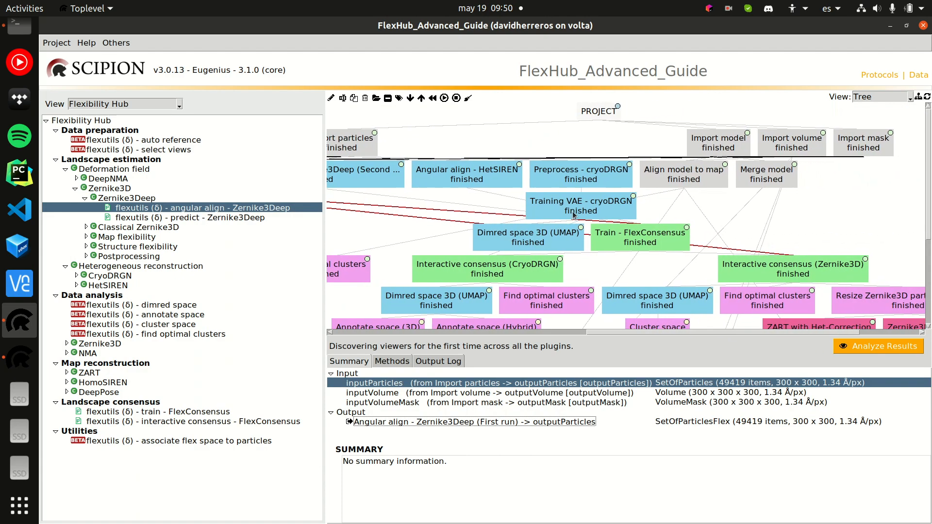
left_click(616, 171)
left_click_drag(582, 160, 510, 150)
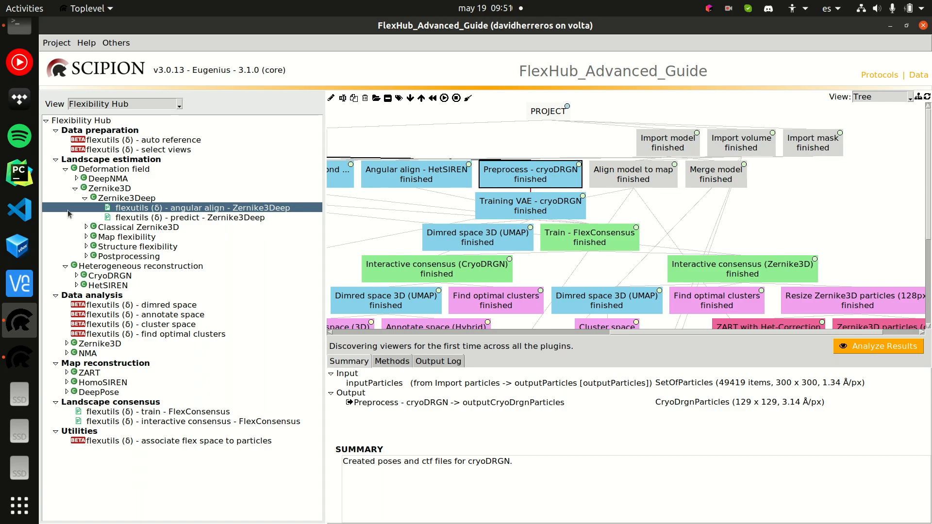
- Collapse the Deformation field category, expand CryoDRGN under Heterogeneous reconstruction, and open a new cryodrgn preprocess protocol form
left_click(66, 170)
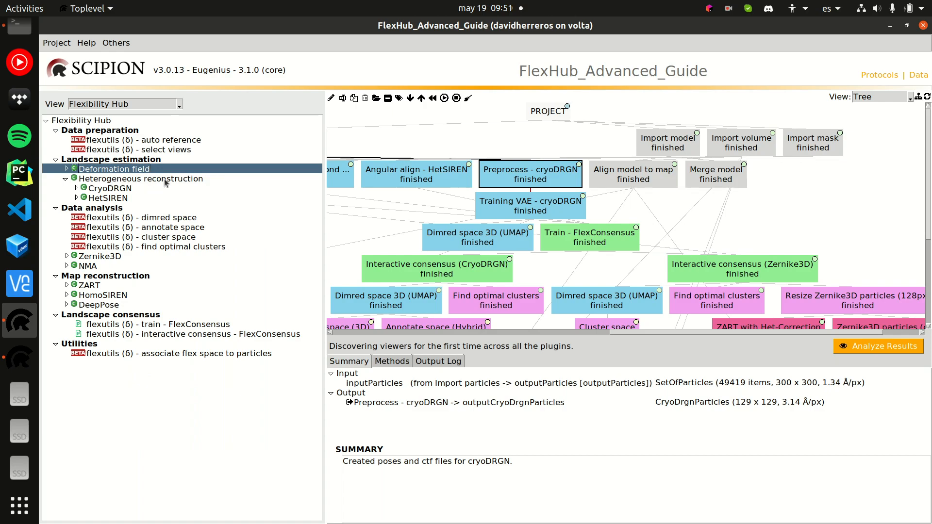
left_click(75, 189)
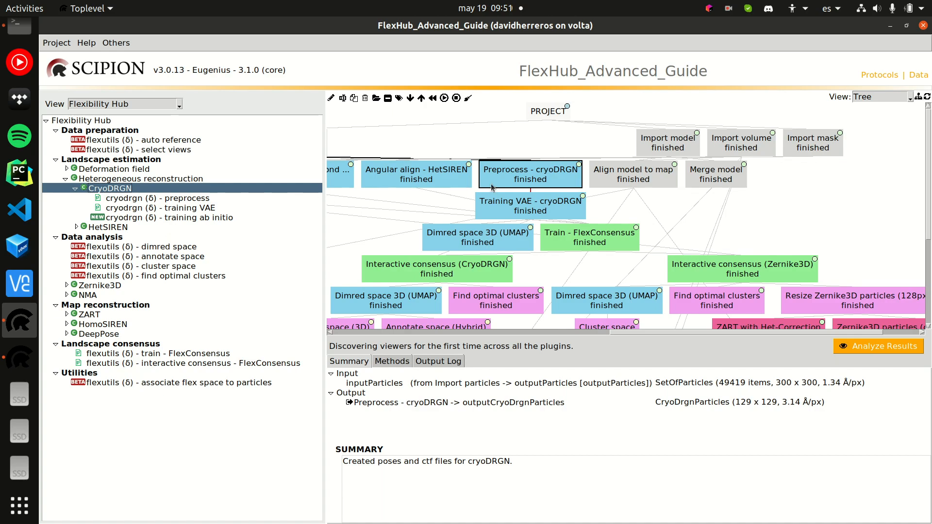
left_click(176, 199)
double_click(176, 200)
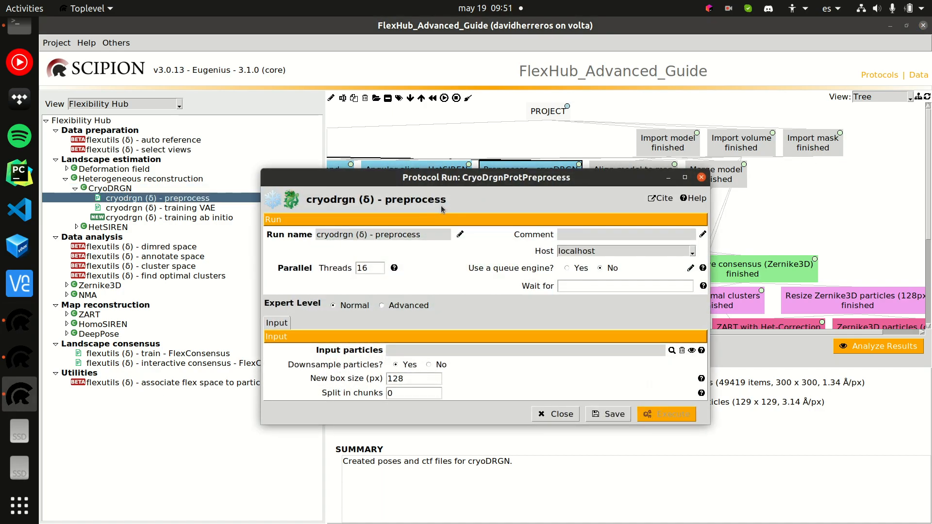
- Review the preprocess parameters at the Advanced expert level, including circular mask and window size, and close the form without executing it
left_click_drag(383, 337, 391, 407)
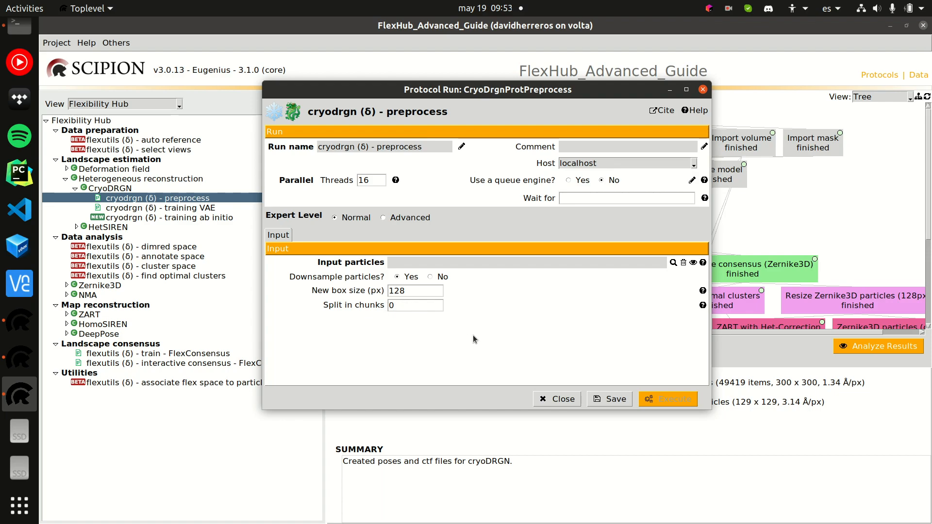
left_click(403, 221)
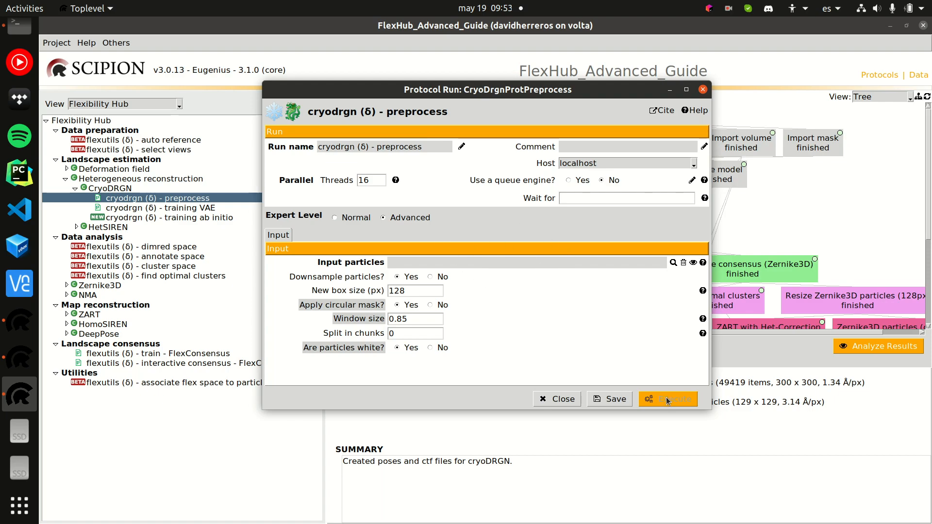
left_click(703, 90)
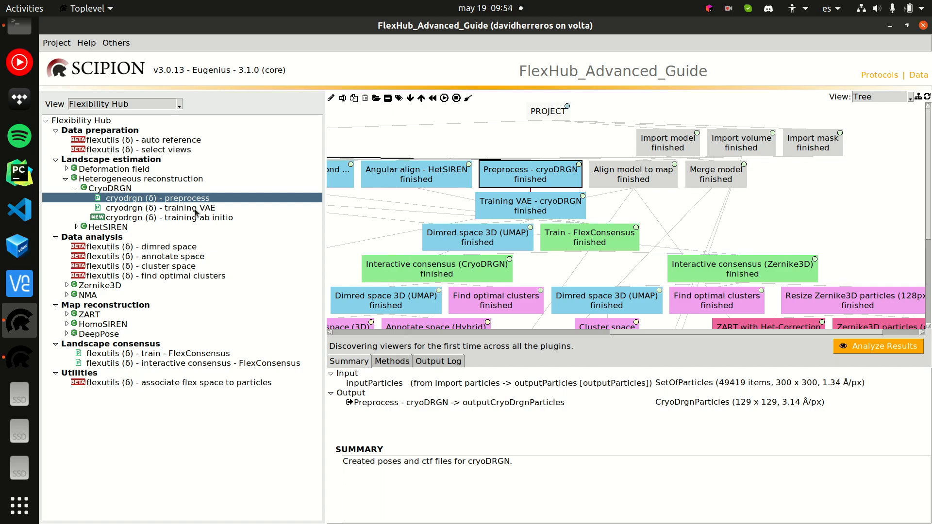
- Open a new cryodrgn training VAE protocol form and review its input parameters and advanced encoder and decoder settings
left_click(171, 209)
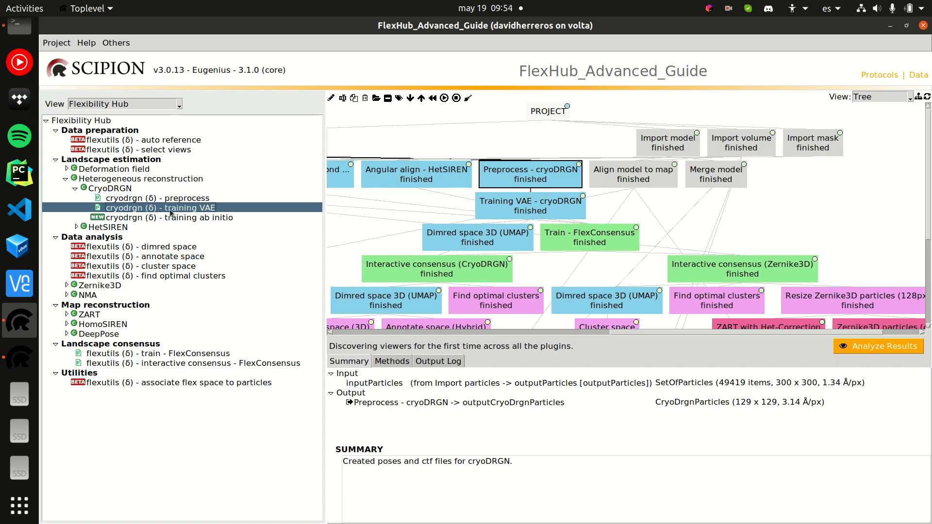
double_click(171, 212)
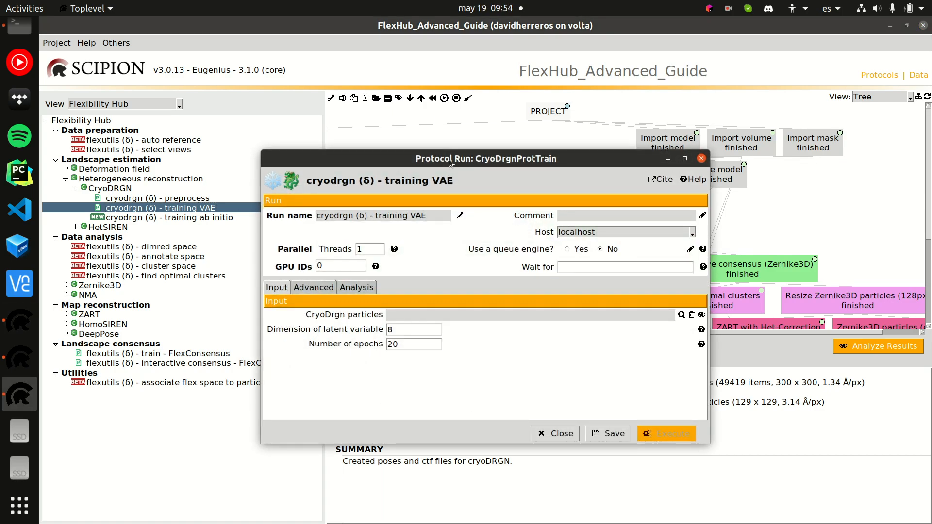
left_click_drag(442, 155, 464, 110)
left_click_drag(399, 390, 400, 436)
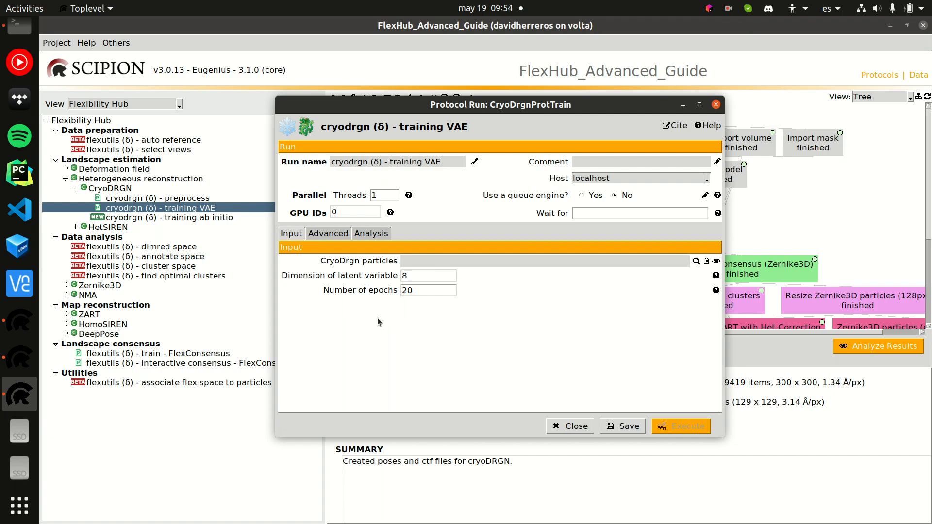
left_click(340, 235)
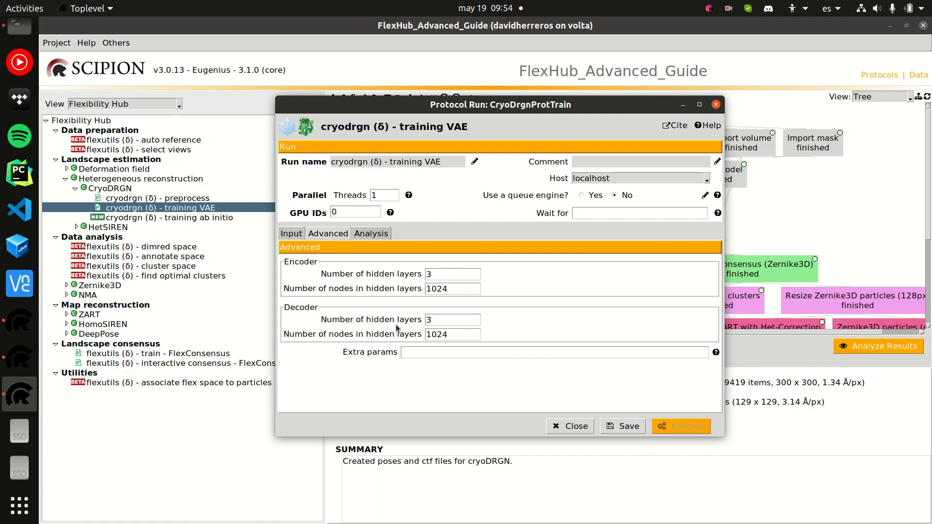
- Enter the example argument "--something 2" as the training protocol's extra params and clear it again
left_click(416, 353)
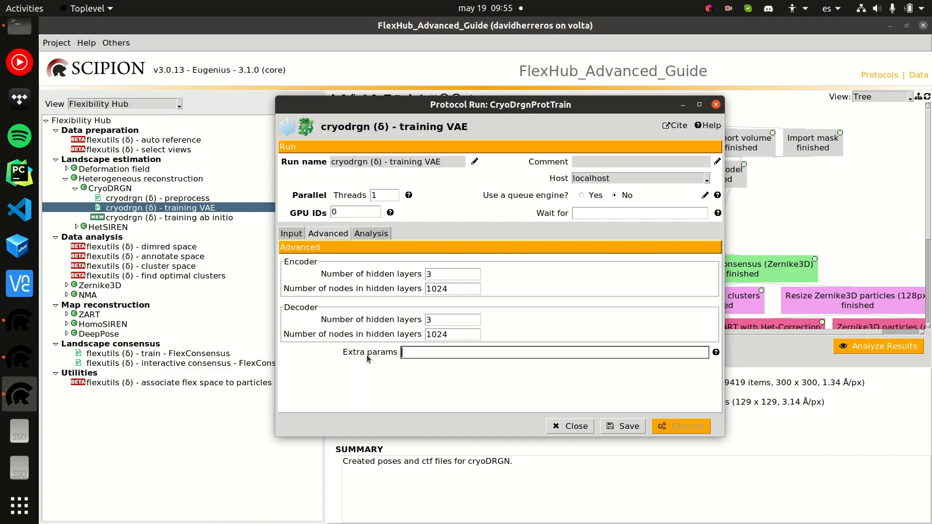
type("--something 2")
triple_click(455, 353)
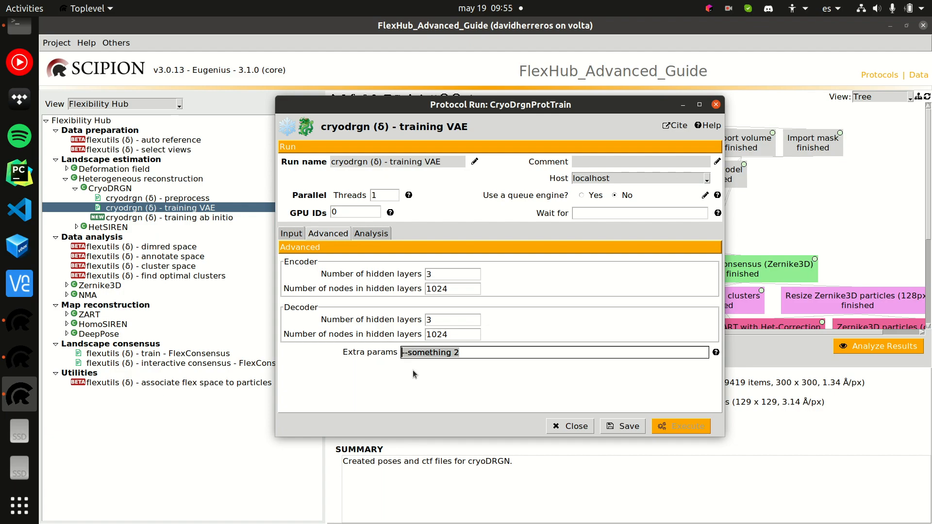
left_click(485, 353)
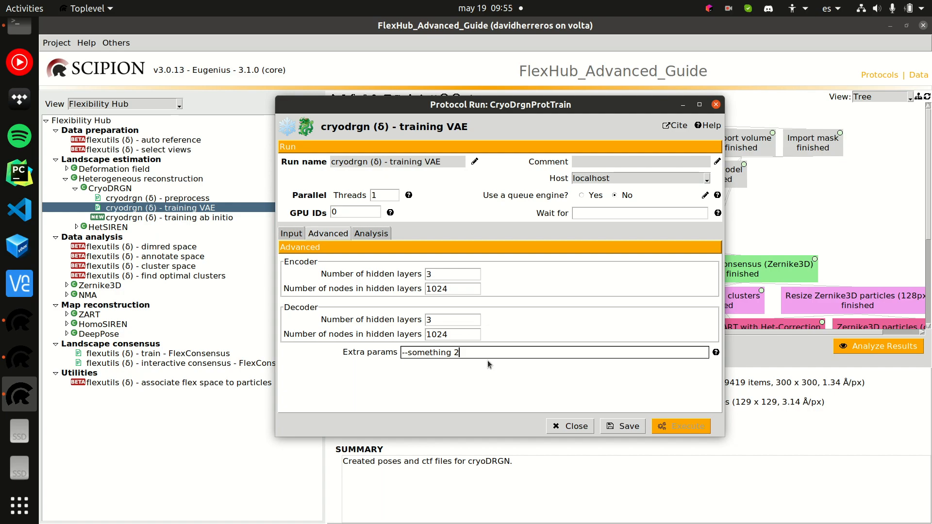
left_click_drag(486, 360, 394, 354)
key("BackSpace")
- Review the training VAE protocol's analysis parameters for epoch and K-means samples, and close the form without executing it
left_click(364, 235)
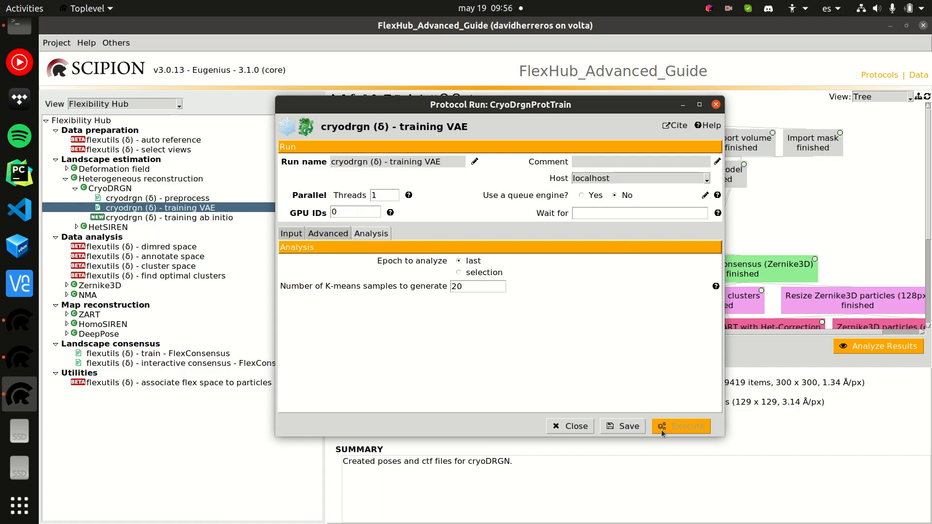
left_click(715, 105)
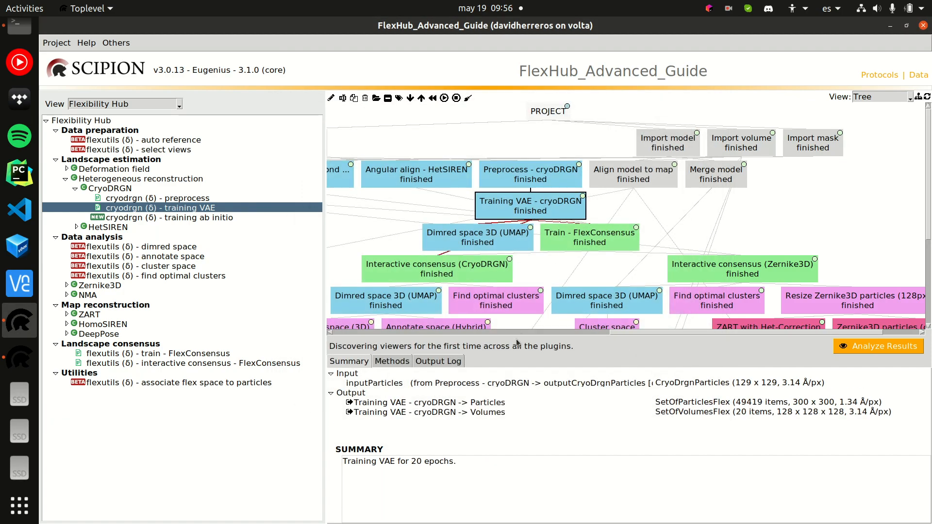
- Open the Particles output of Training VAE - cryoDRGN with DataViewer, examine the _zFlex and _zRed columns, and close the table
left_click(440, 403)
right_click(669, 403)
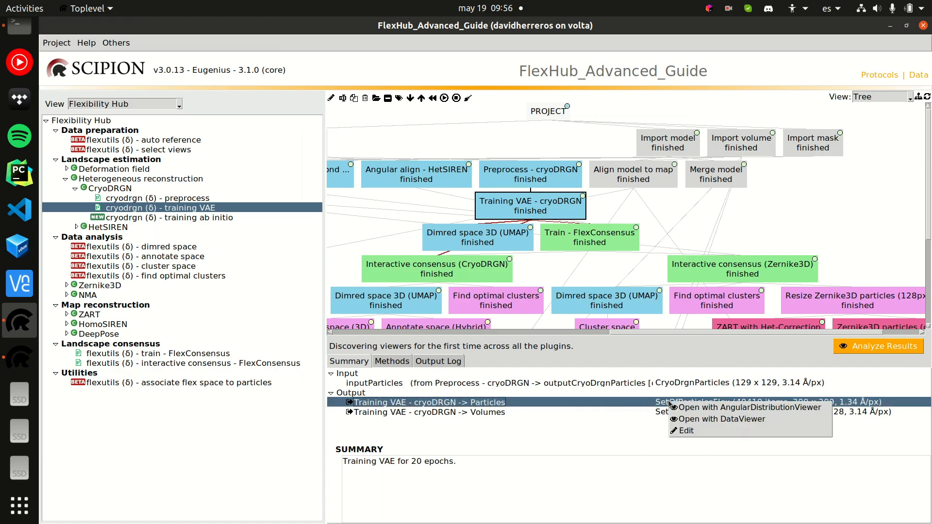
left_click(677, 419)
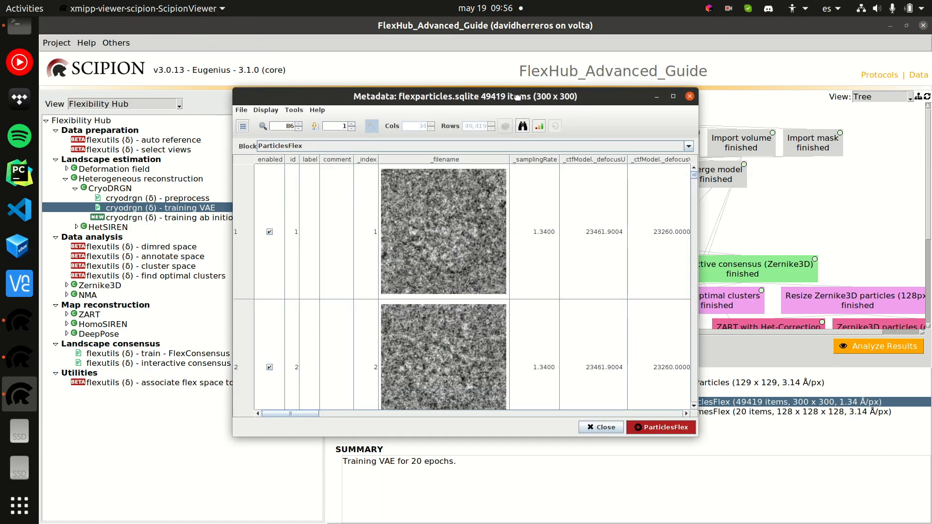
left_click_drag(517, 97, 449, 100)
left_click_drag(214, 418, 579, 419)
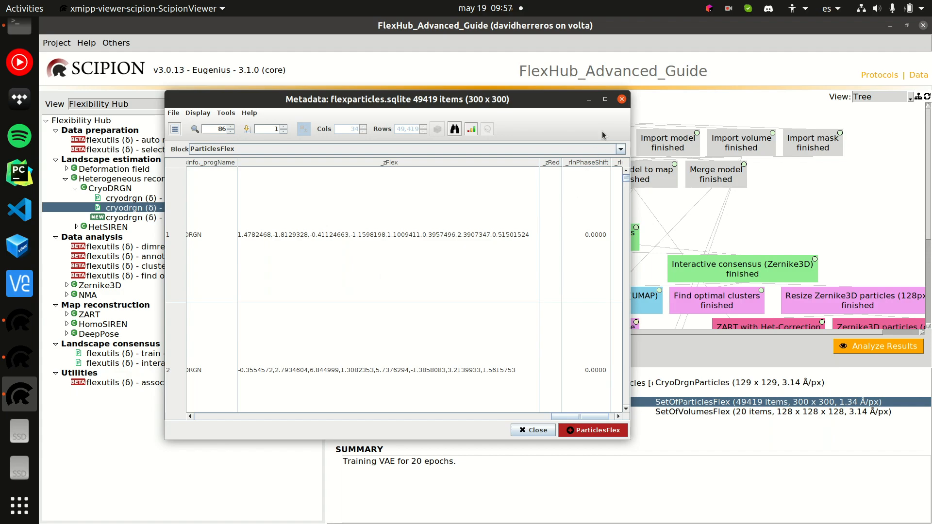
left_click(621, 100)
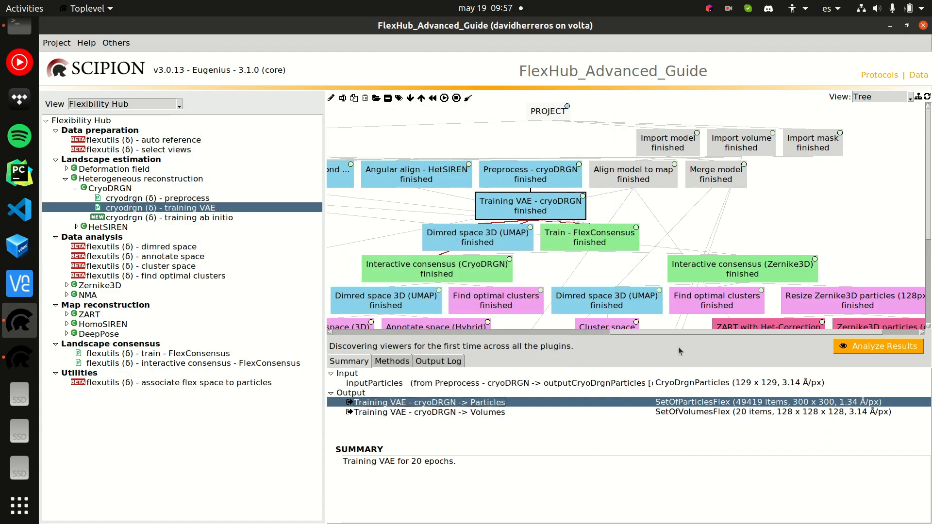
- Open the Volumes output of Training VAE - cryoDRGN, browse the generated volumes at a 170 image zoom, and close the table
right_click(691, 411)
left_click(702, 416)
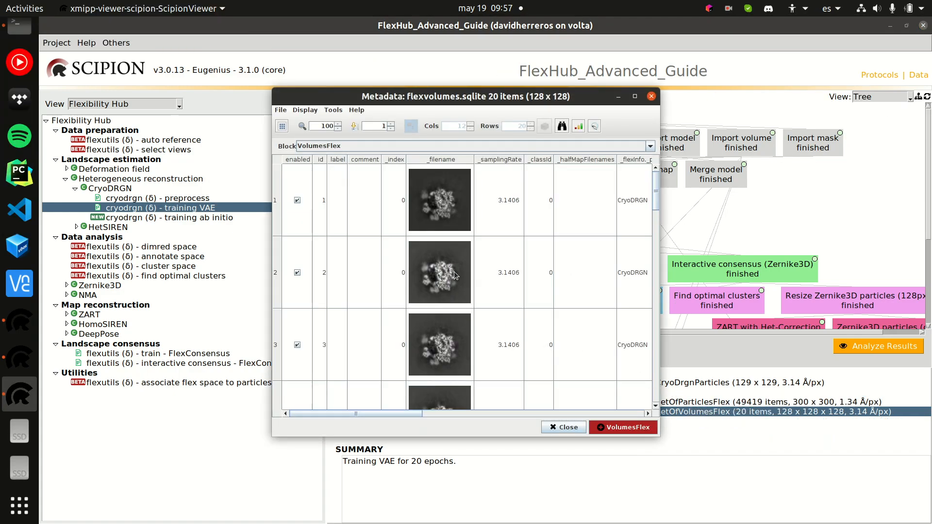
scroll(456, 261, "up", 6)
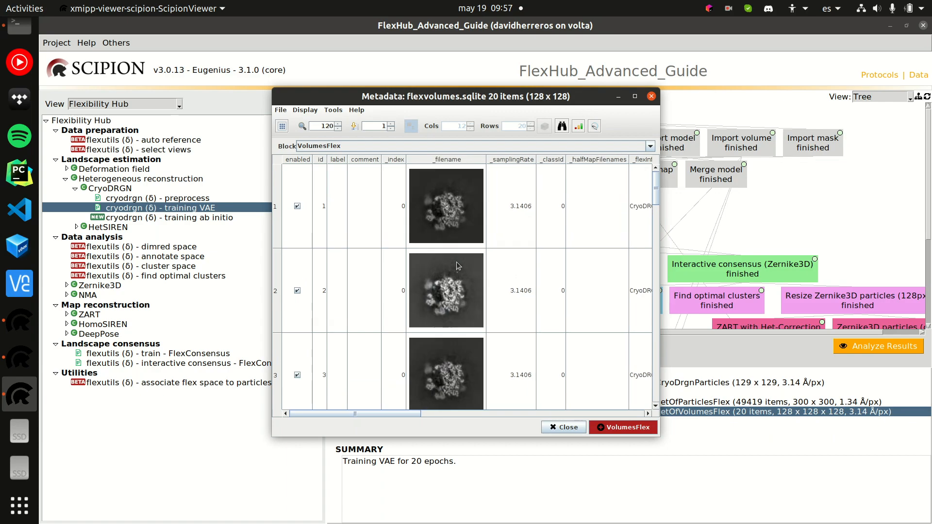
scroll(456, 266, "up", 1)
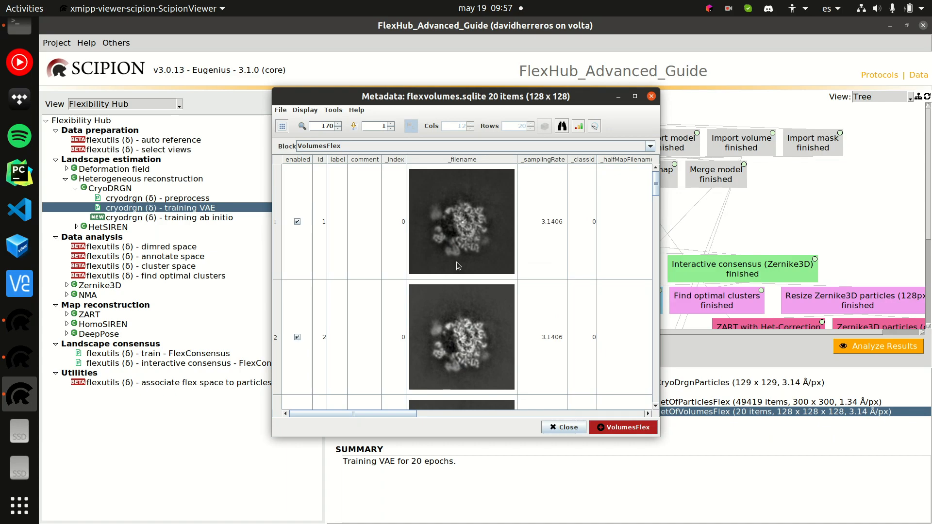
scroll(456, 262, "down", 4)
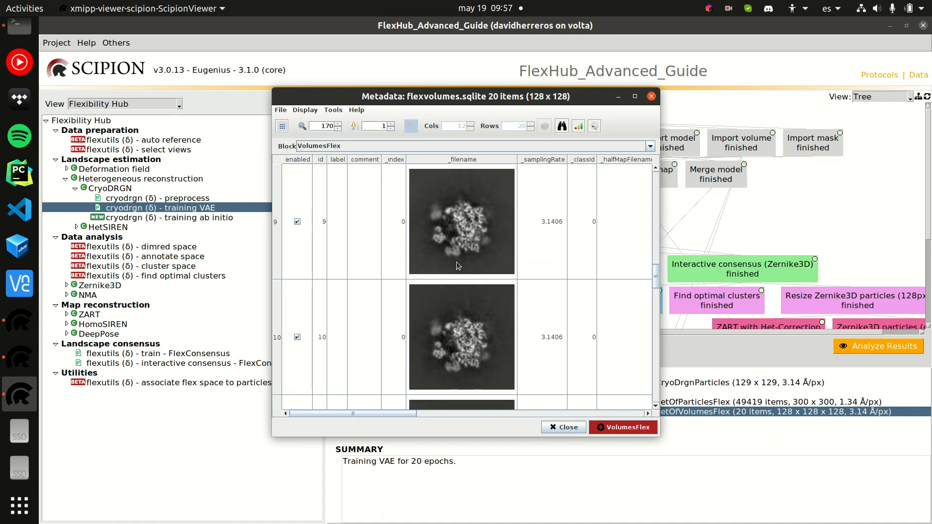
scroll(456, 266, "down", 1)
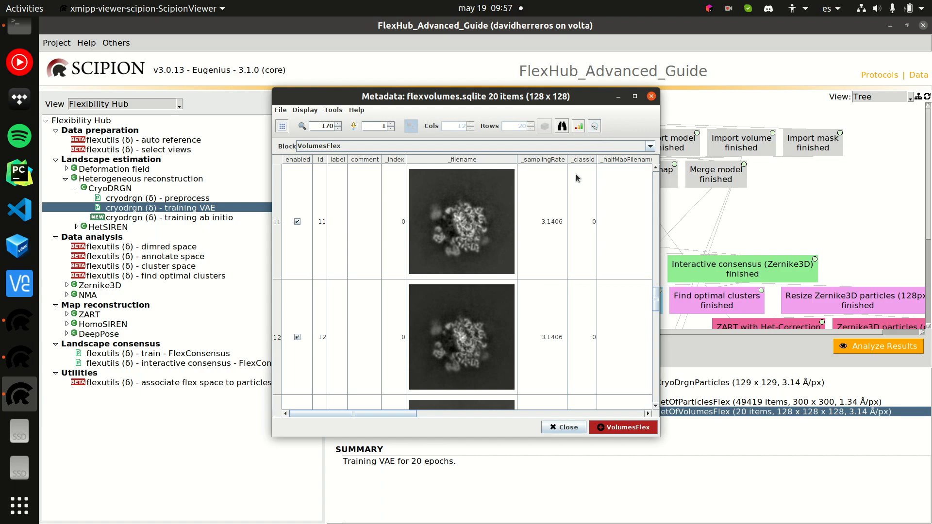
scroll(508, 279, "down", 2)
scroll(510, 280, "up", 10)
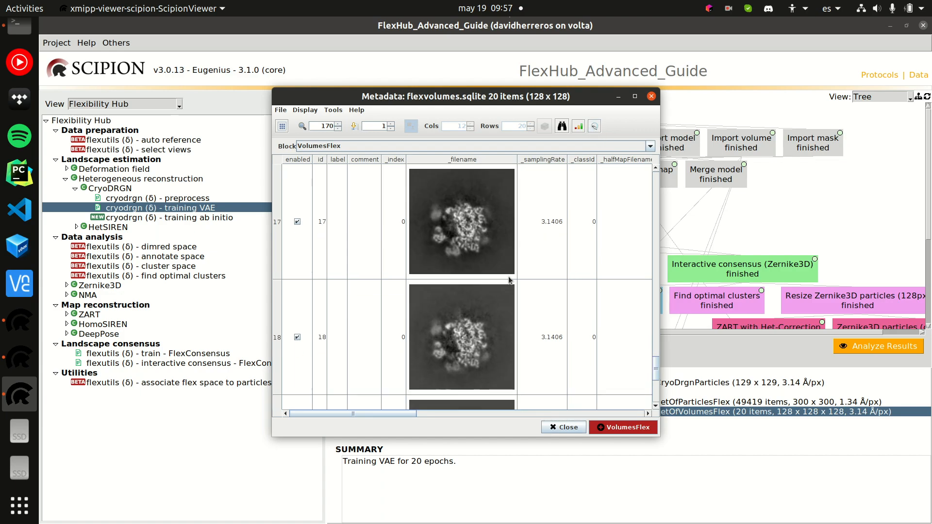
scroll(509, 280, "up", 3)
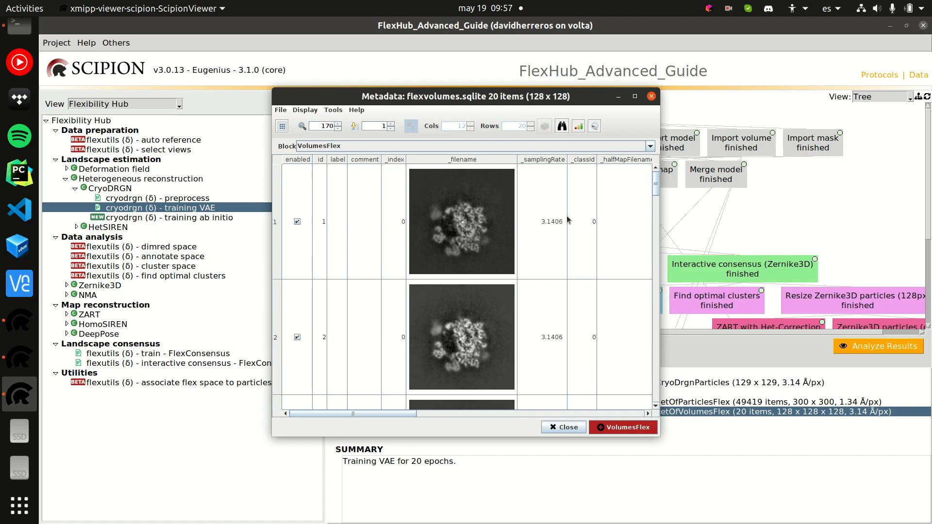
left_click(651, 96)
- Open a new angular align - HetSIREN protocol form and show its input parameters at the Advanced expert level
double_click(116, 227)
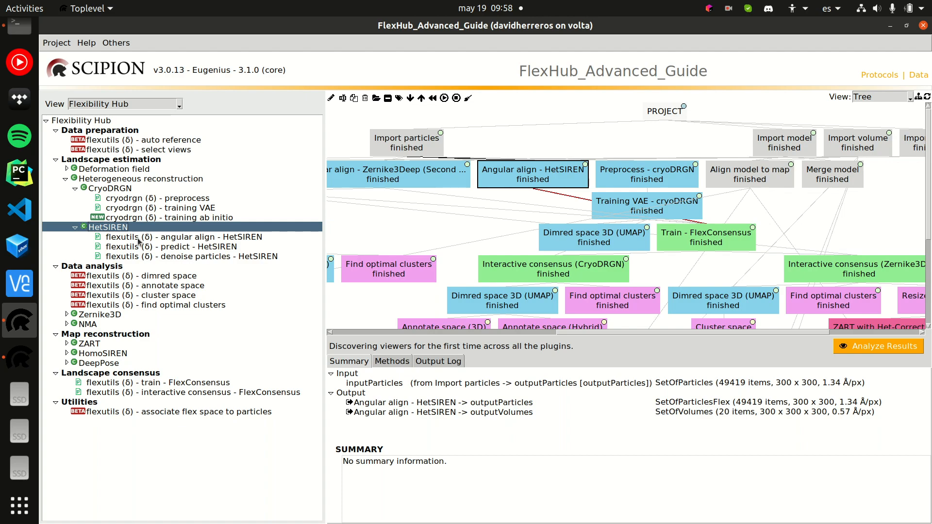
double_click(139, 238)
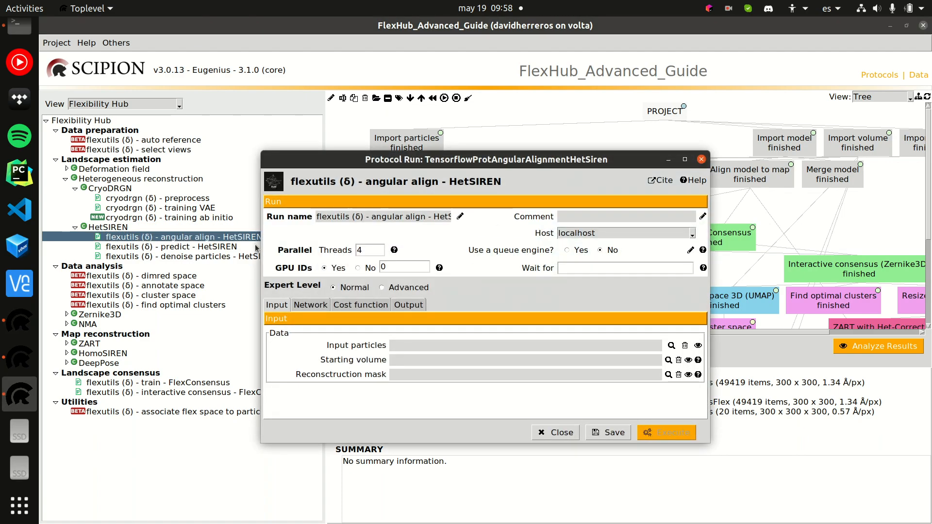
left_click_drag(431, 155, 416, 74)
left_click(383, 208)
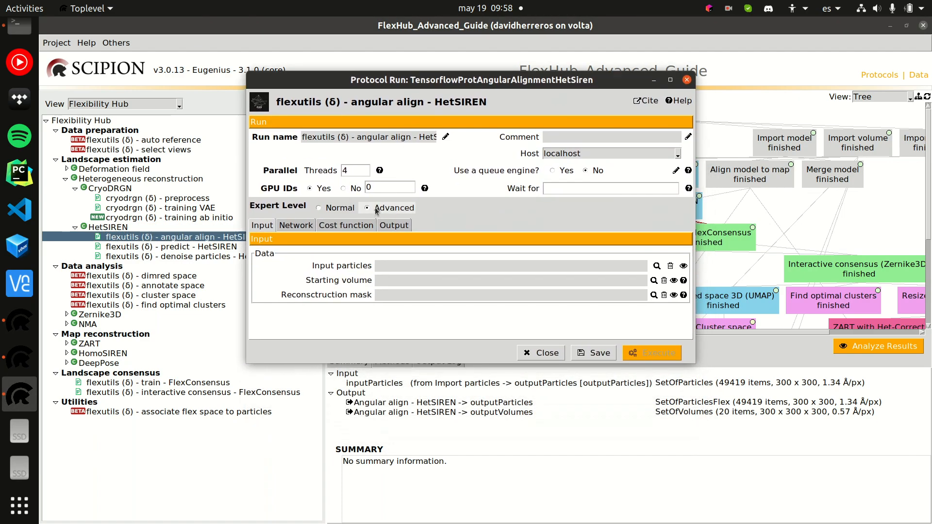
left_click_drag(365, 359, 373, 459)
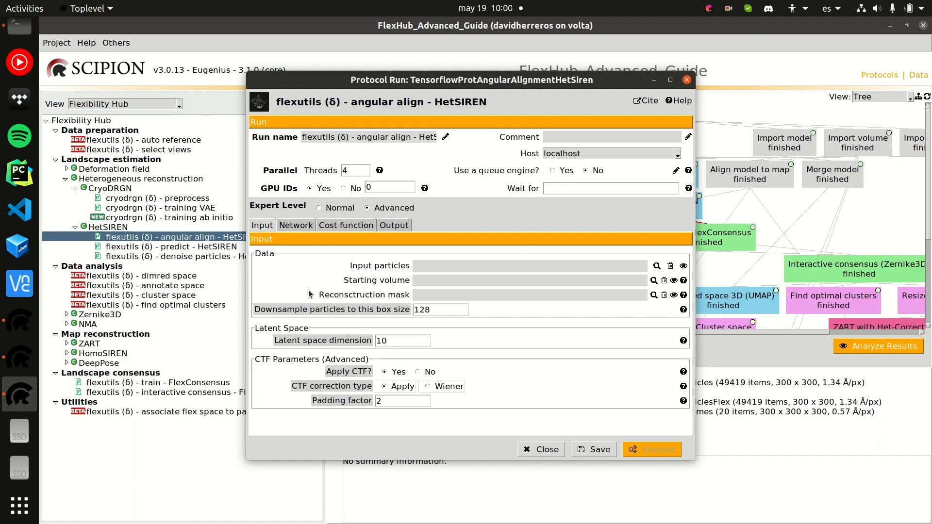
- Set fine tuning of a previous network to Yes in the HetSIREN protocol's network parameters
left_click(304, 226)
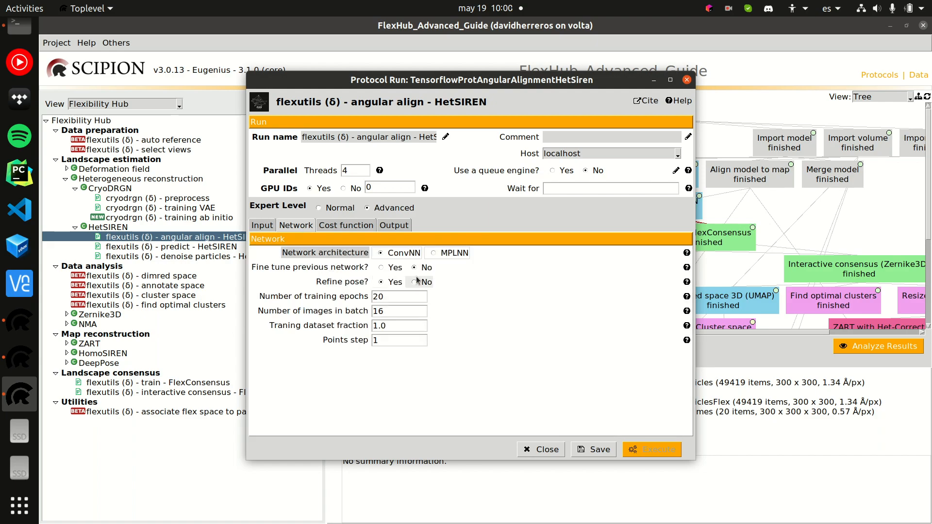
left_click(394, 268)
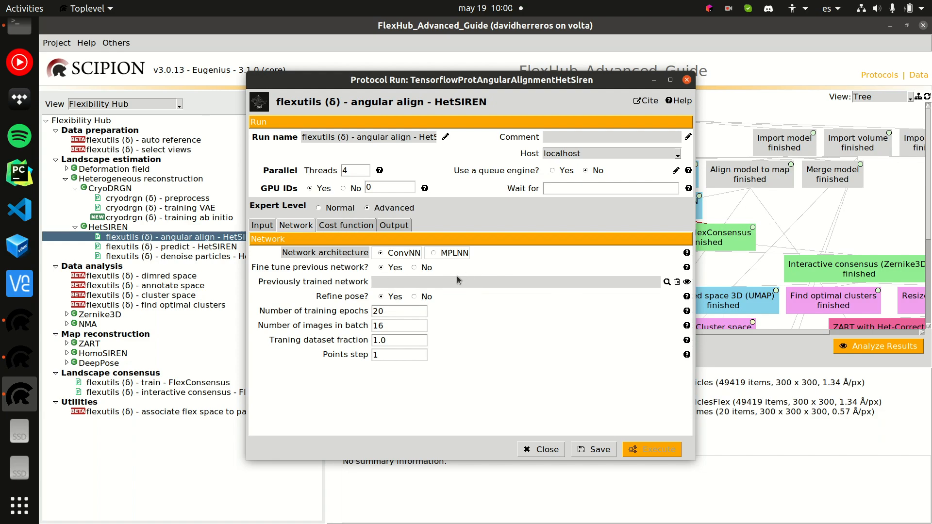
- Examine the HetSIREN protocol's cost function parameters and its decoded map output parameters, and close the form
left_click(347, 226)
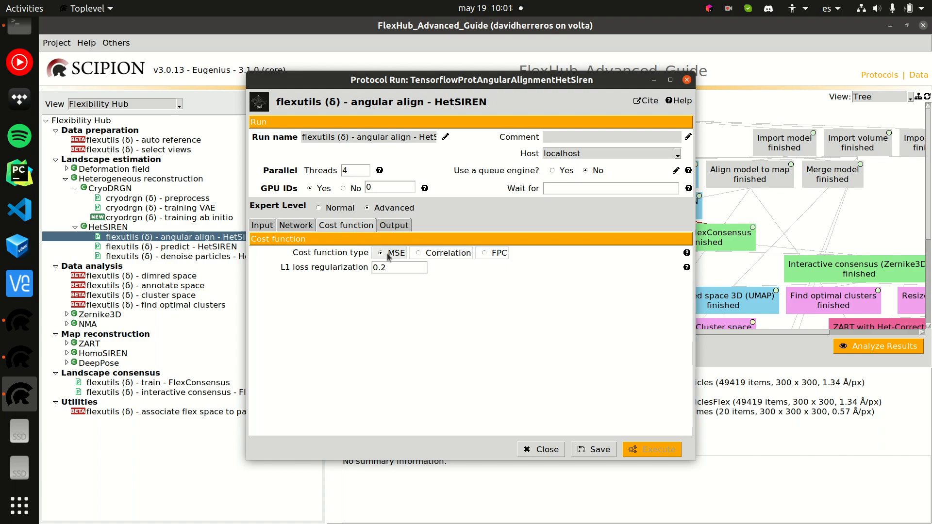
left_click(397, 227)
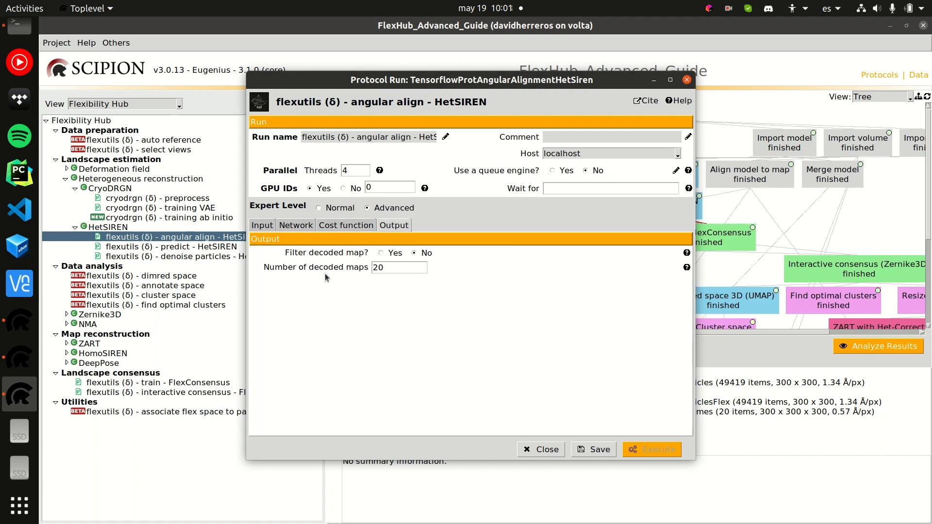
double_click(381, 268)
left_click(687, 81)
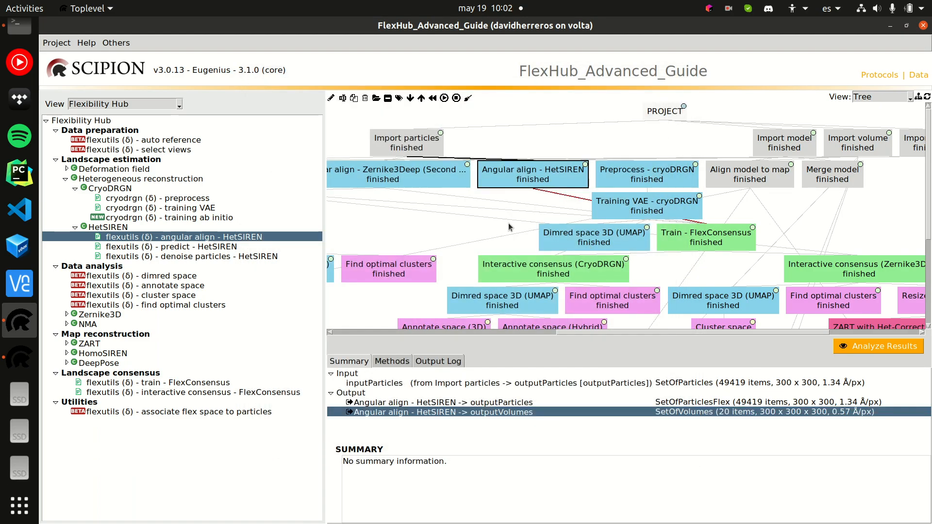
- Open the outputVolumes of Angular align - HetSIREN with DataViewer, browse the decoded volumes, and close the table
right_click(679, 412)
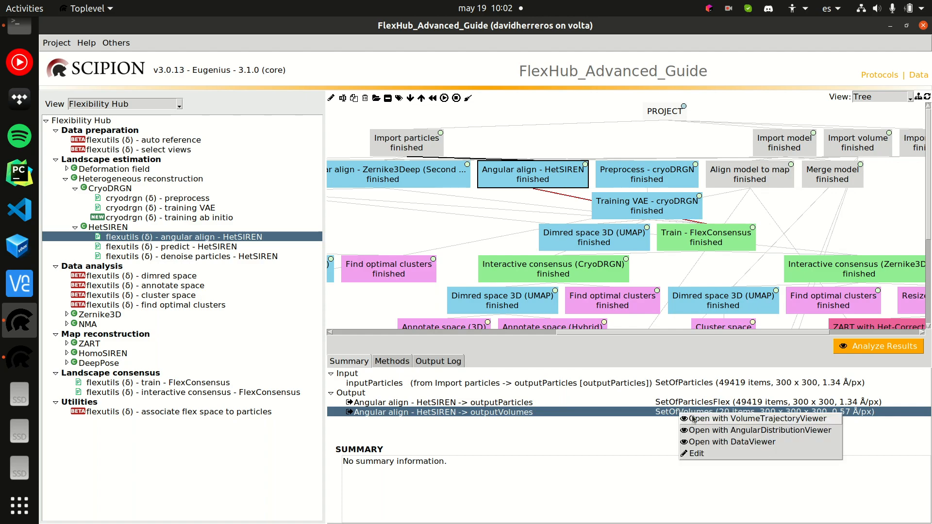
left_click(651, 388)
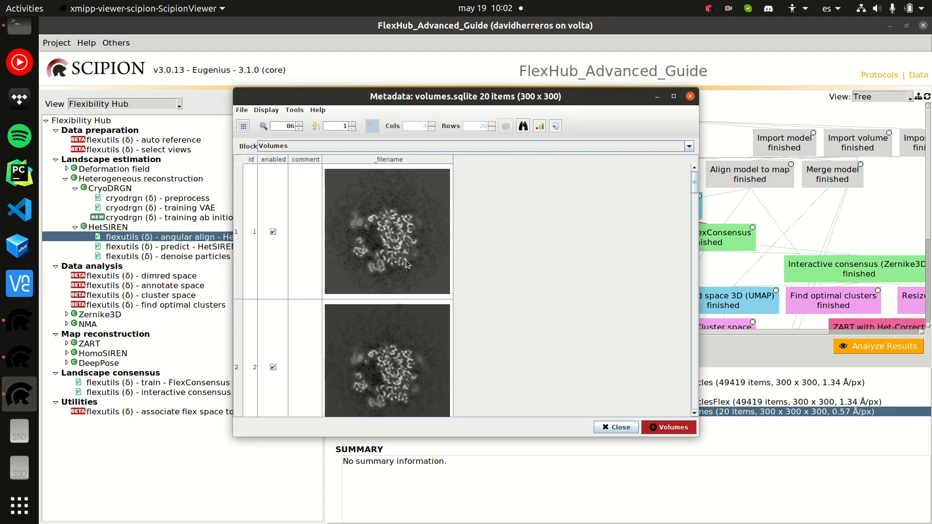
scroll(408, 262, "down", 3)
scroll(409, 275, "down", 6)
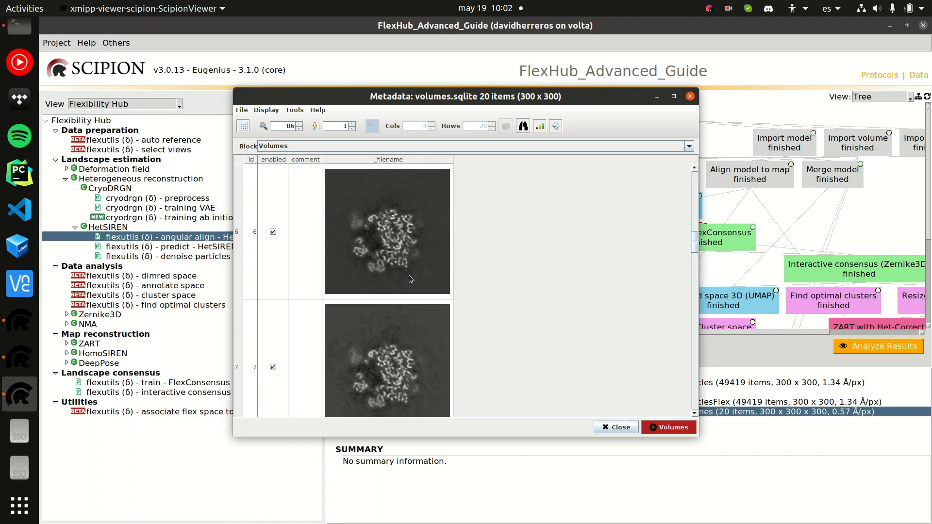
scroll(404, 299, "down", 6)
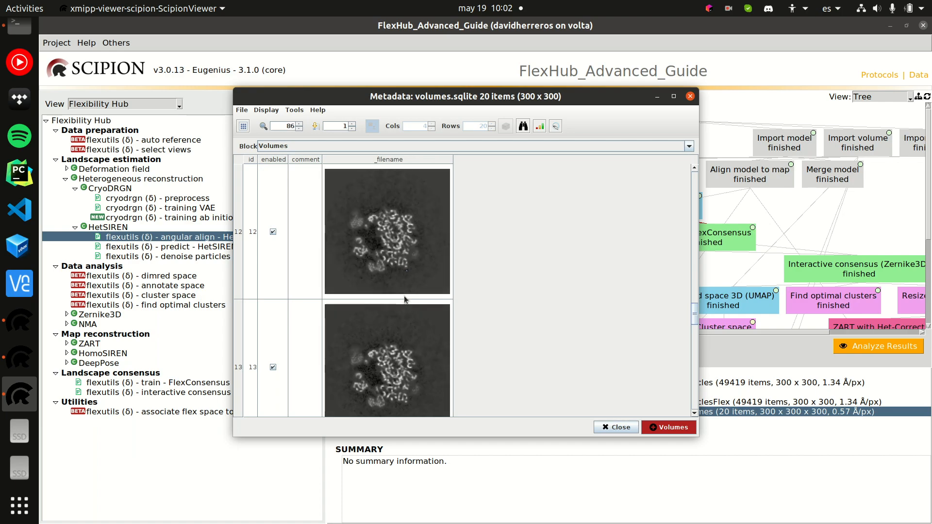
scroll(403, 295, "down", 3)
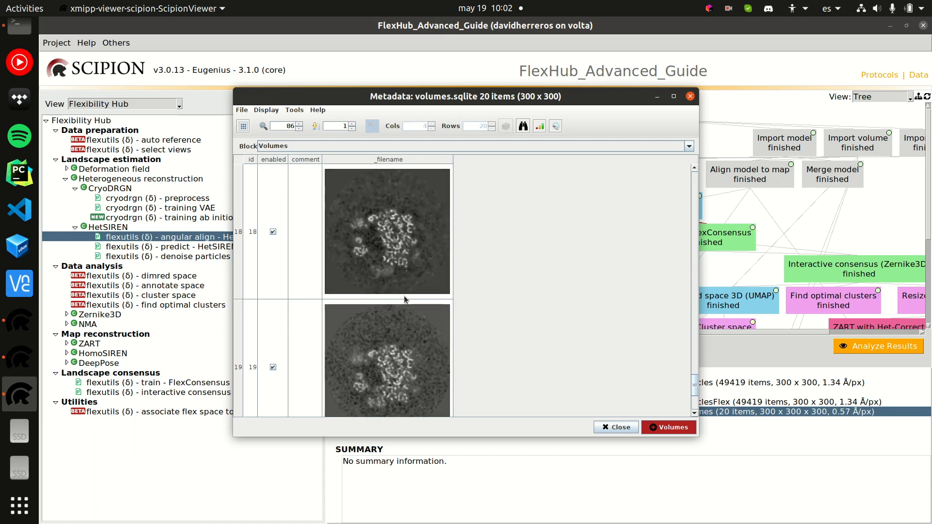
left_click(605, 427)
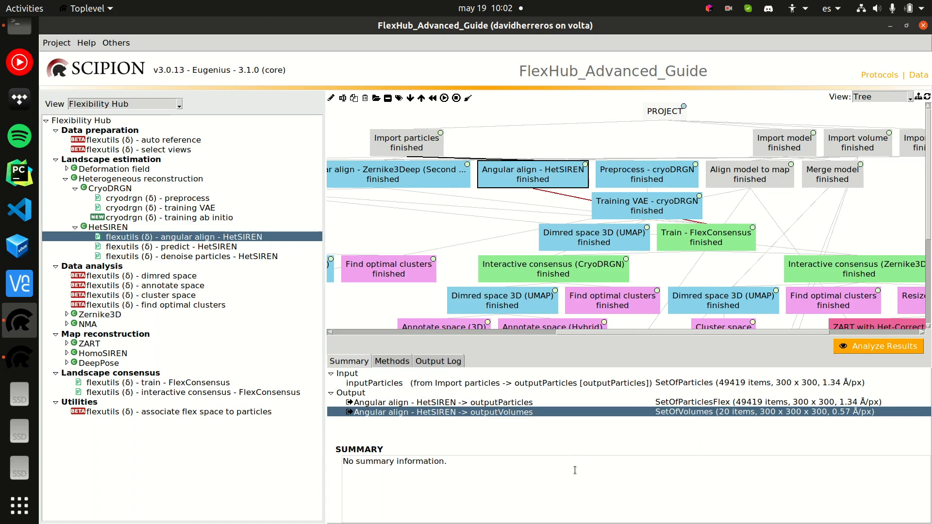